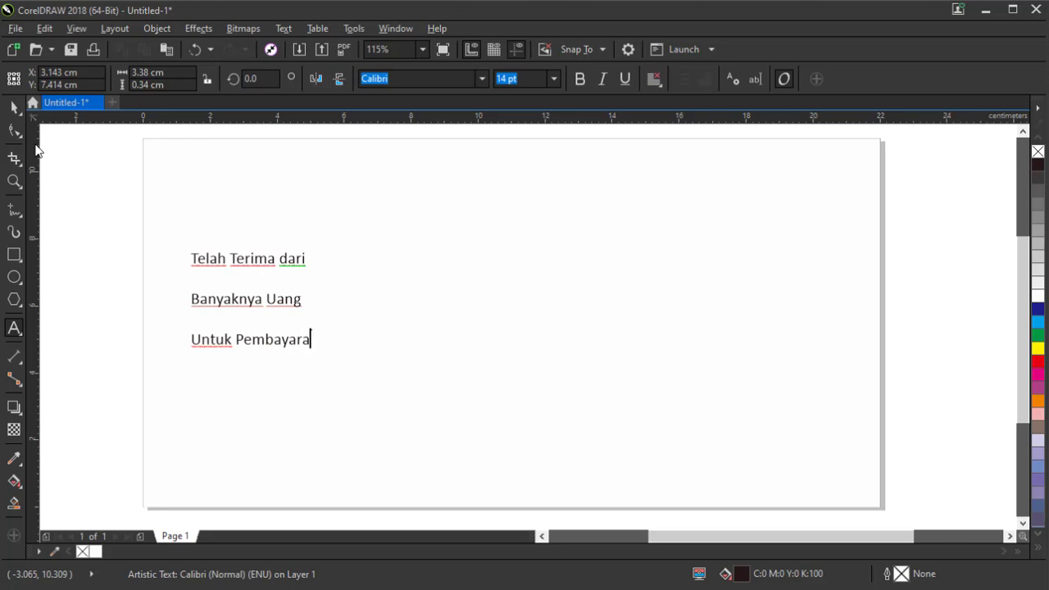
# Step: Duplicate the three-line label text and place the copy directly beside the original at the same height
pyautogui.click(14, 107)
pyautogui.click(71, 172)
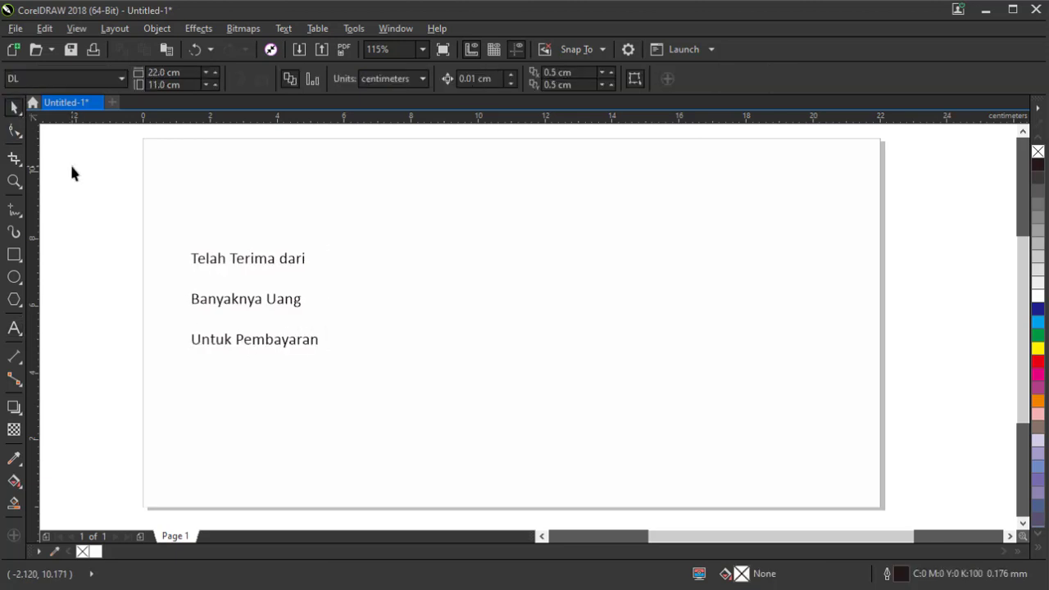
pyautogui.click(262, 262)
pyautogui.rightClick(263, 262)
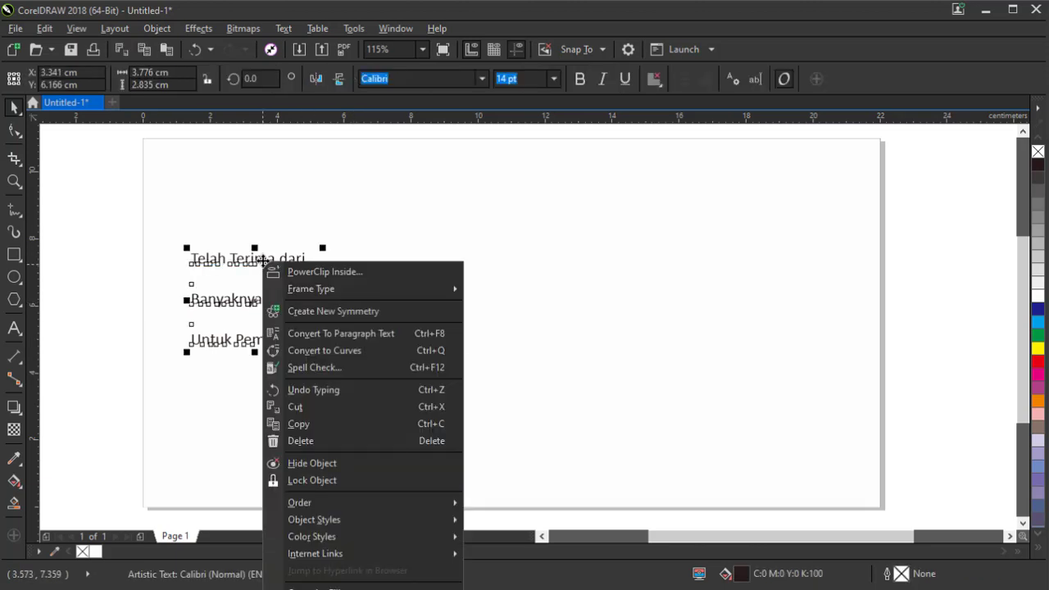
pyautogui.click(298, 424)
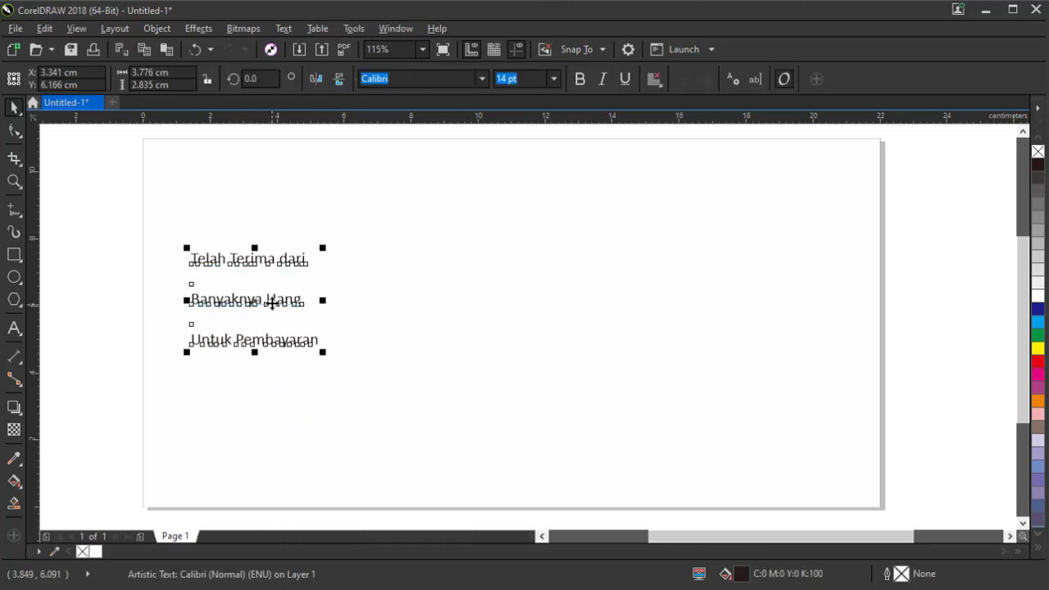
pyautogui.click(216, 304)
pyautogui.moveTo(217, 304); pyautogui.dragTo(369, 310)
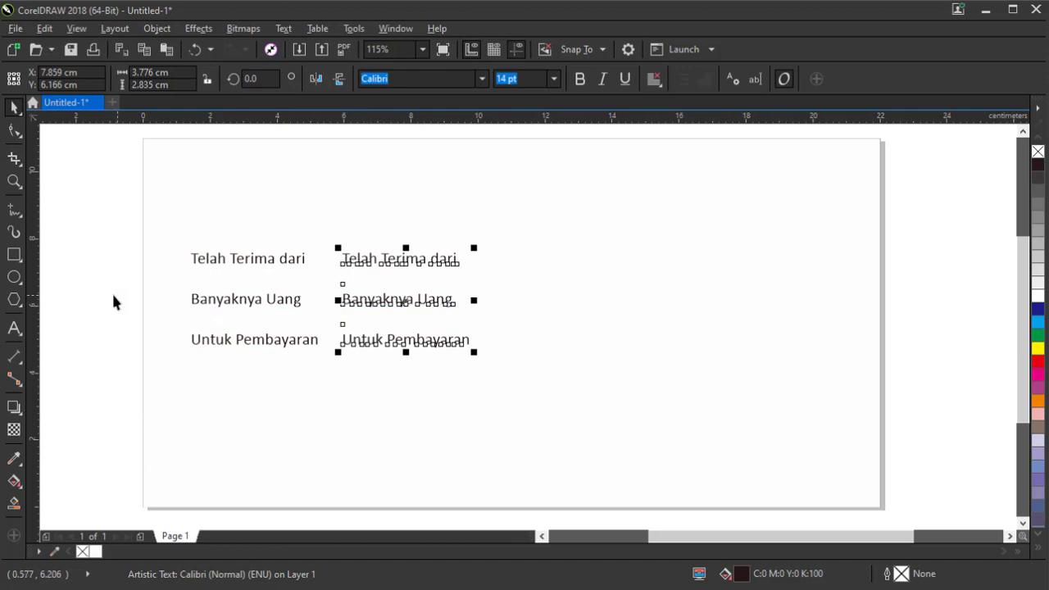
pyautogui.click(153, 296)
# Step: Replace the duplicate's text with a colon and dotted line for the first and third rows and only a colon for "Banyaknya Uang"
pyautogui.doubleClick(380, 263)
pyautogui.hotkey('ctrl', 'a')
pyautogui.write(':')
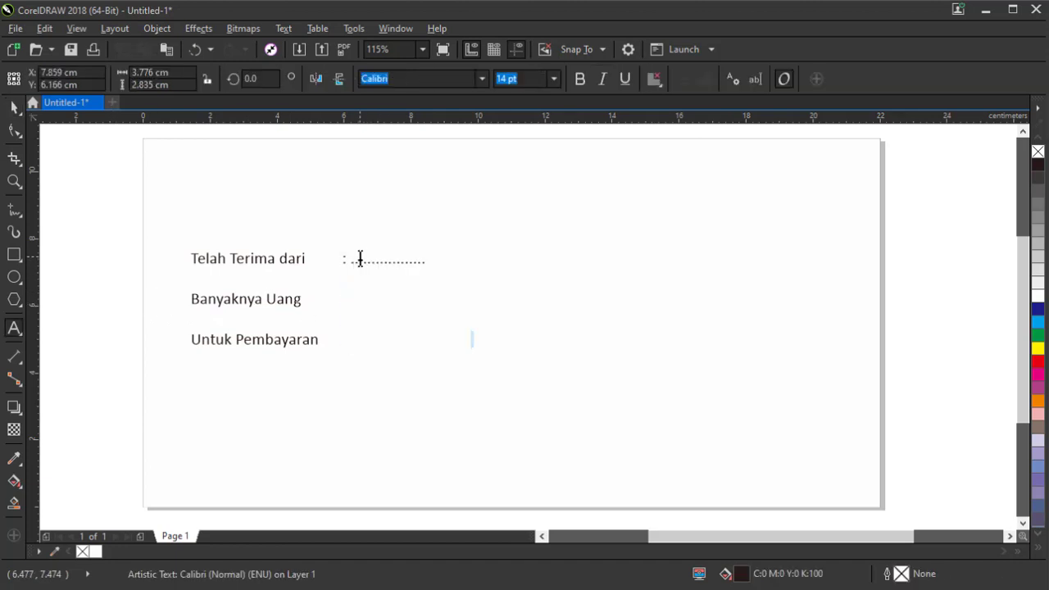
pyautogui.write('...............')
pyautogui.write('...............')
pyautogui.write(':')
pyautogui.press('Down')
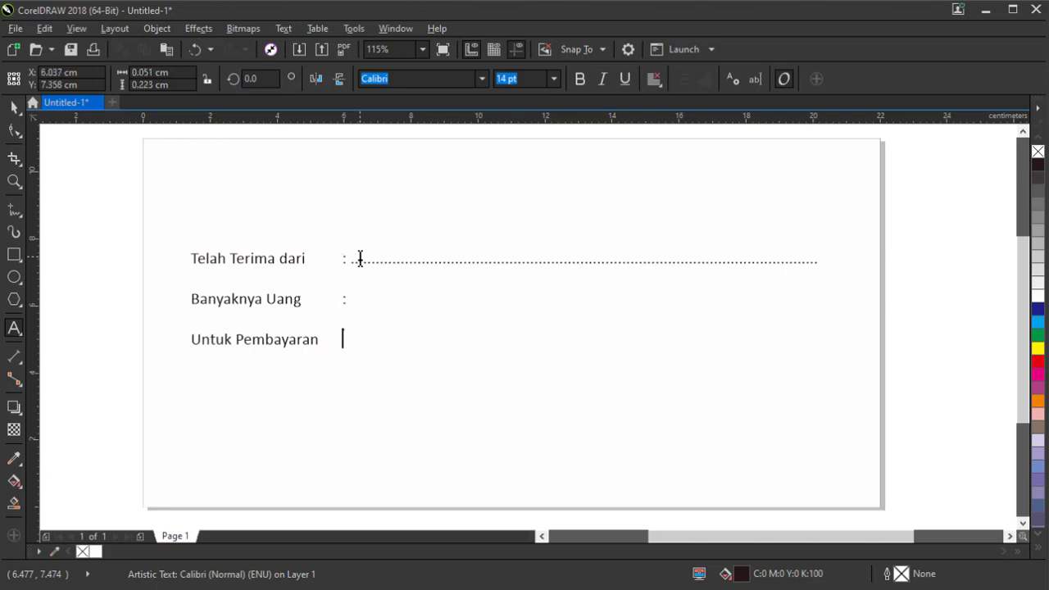
pyautogui.write(': ...............................')
pyautogui.click(14, 106)
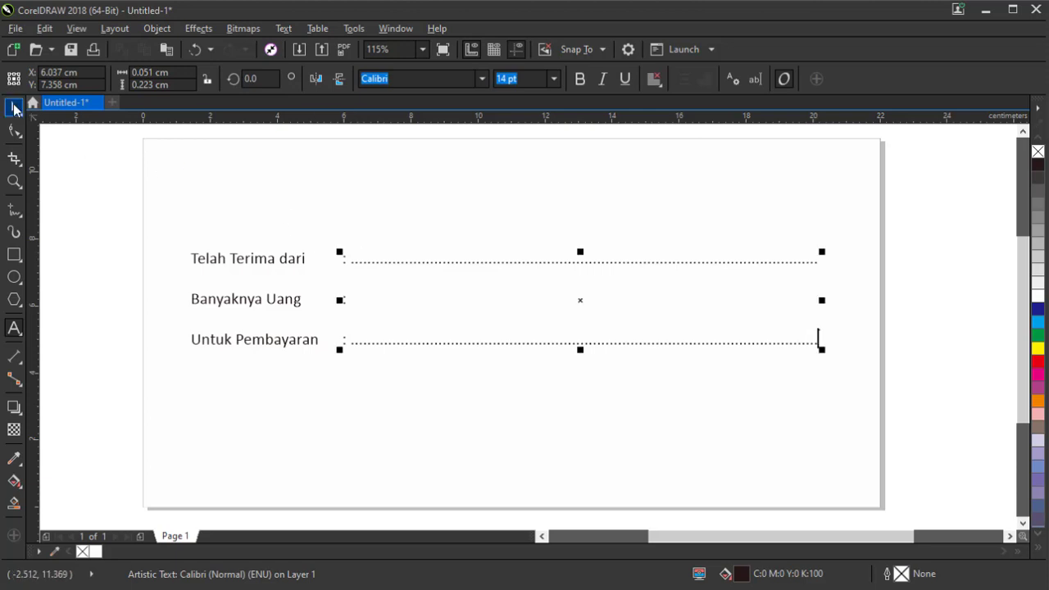
pyautogui.click(65, 160)
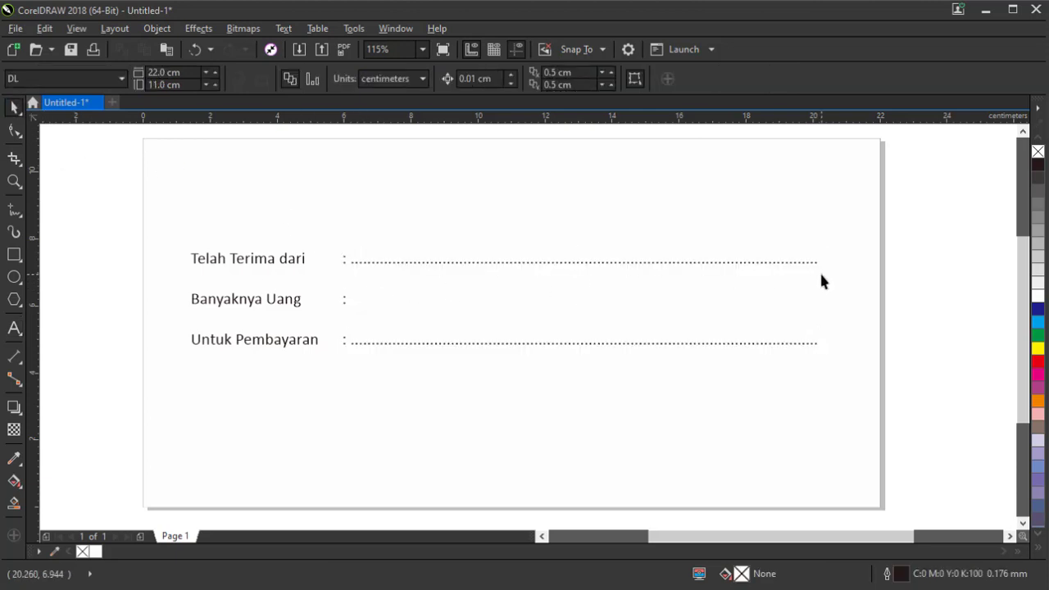
# Step: Draw a rectangle about 13.2 by 0.65 cm after the "Banyaknya Uang" colon and fill it with 20% black
pyautogui.click(14, 256)
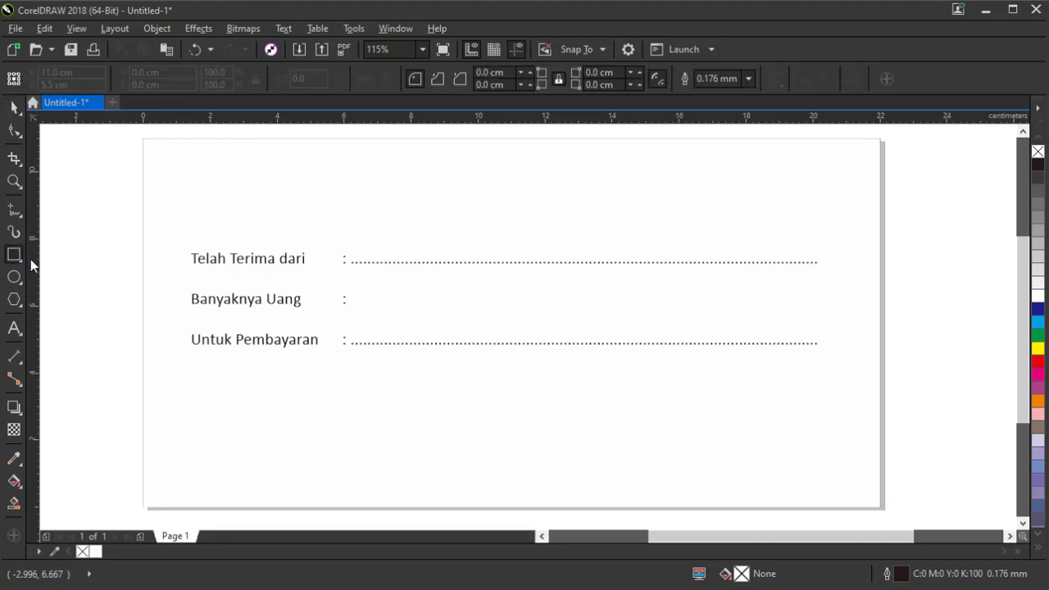
pyautogui.moveTo(353, 291); pyautogui.dragTo(795, 312)
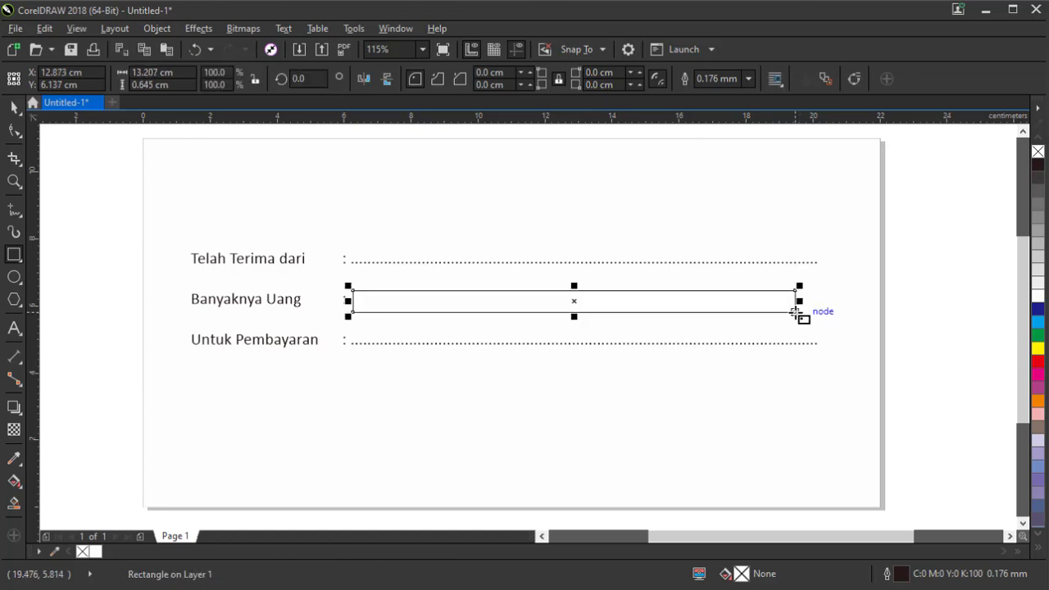
pyautogui.click(14, 109)
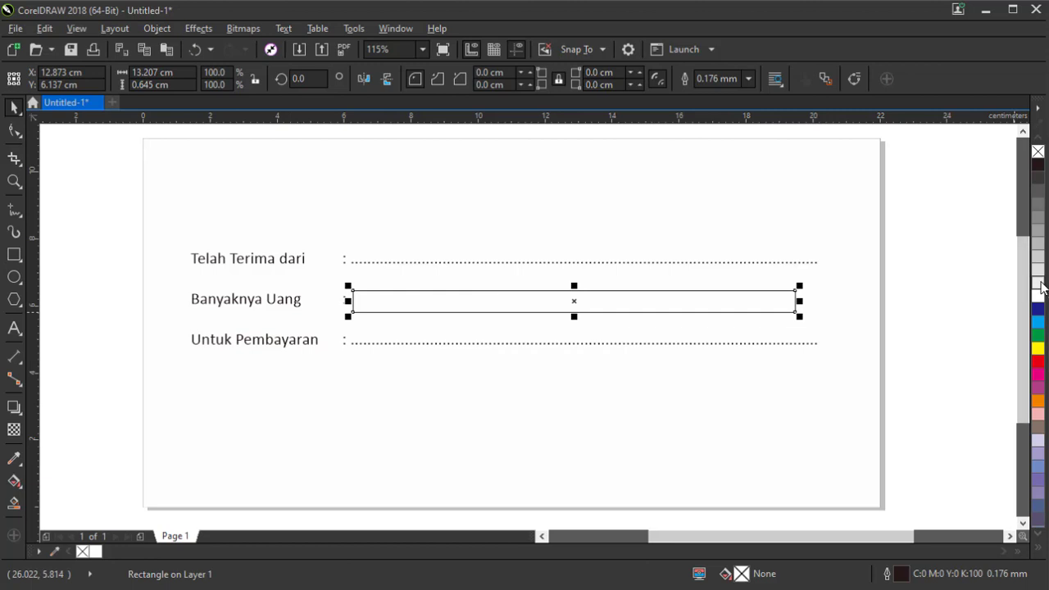
pyautogui.click(1038, 286)
pyautogui.click(1038, 277)
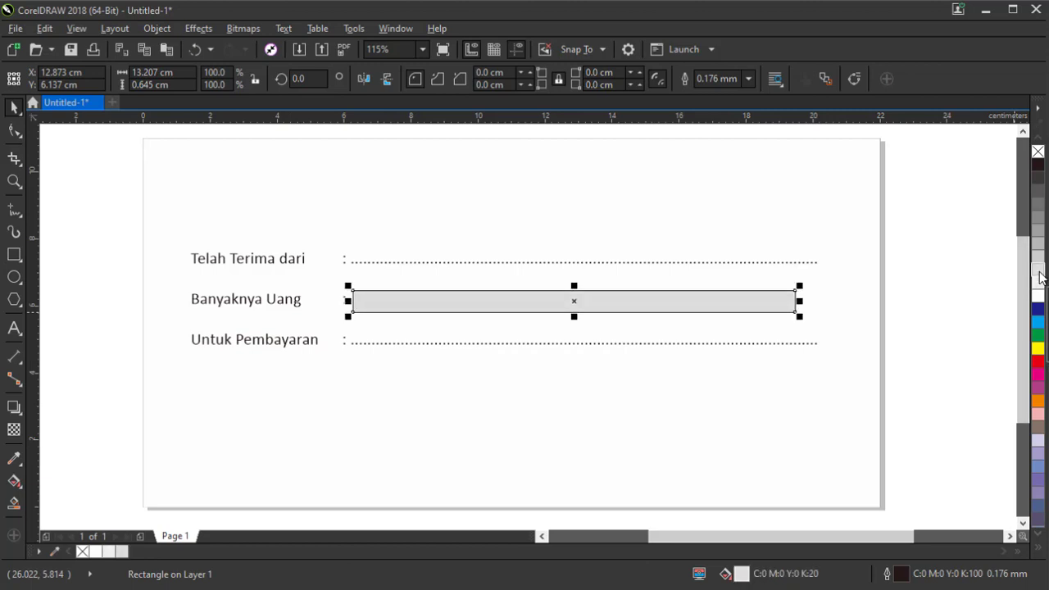
# Step: Skew the grey rectangle into a right-leaning parallelogram and widen it to about 13.8 cm
pyautogui.click(732, 300)
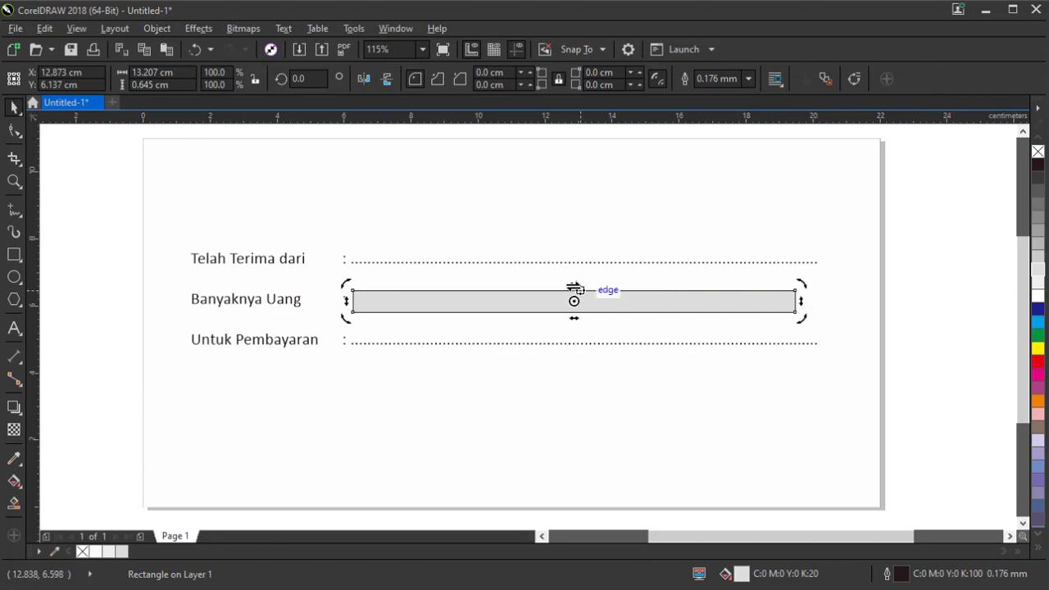
pyautogui.moveTo(572, 284)
pyautogui.mouseDown()
pyautogui.moveTo(599, 283)
pyautogui.moveTo(576, 284)
pyautogui.mouseUp()
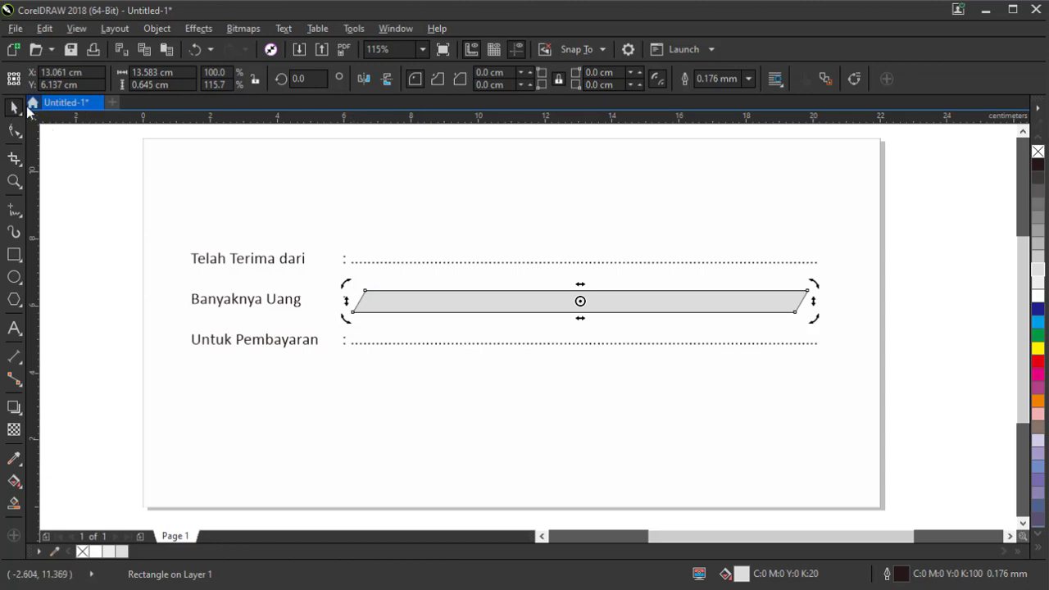
pyautogui.click(775, 312)
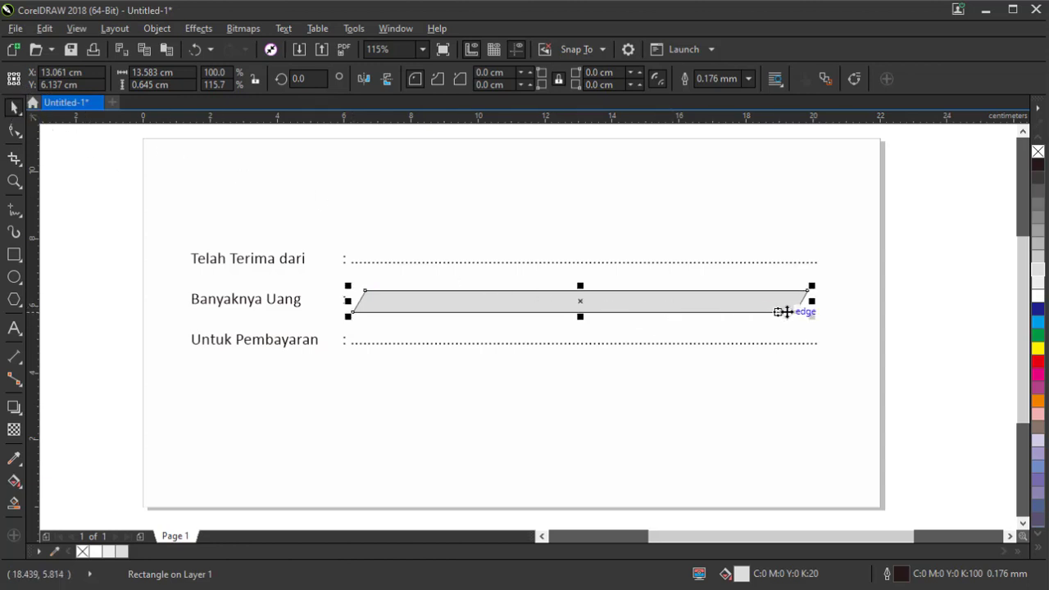
pyautogui.moveTo(812, 301); pyautogui.dragTo(819, 300)
pyautogui.click(942, 310)
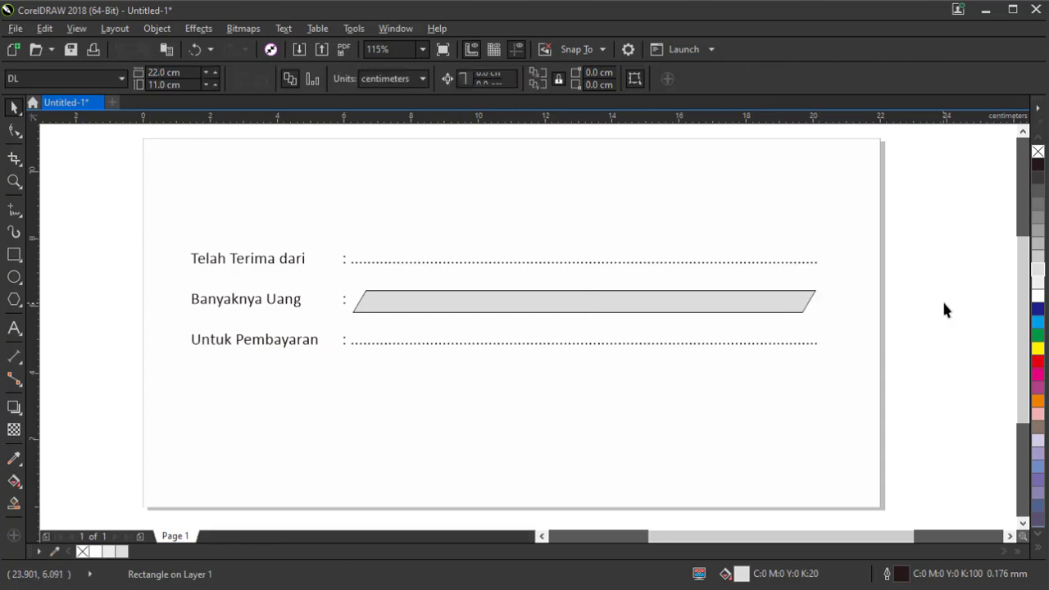
# Step: Remove the outline from the grey parallelogram in the "Banyaknya Uang" row
pyautogui.click(754, 301)
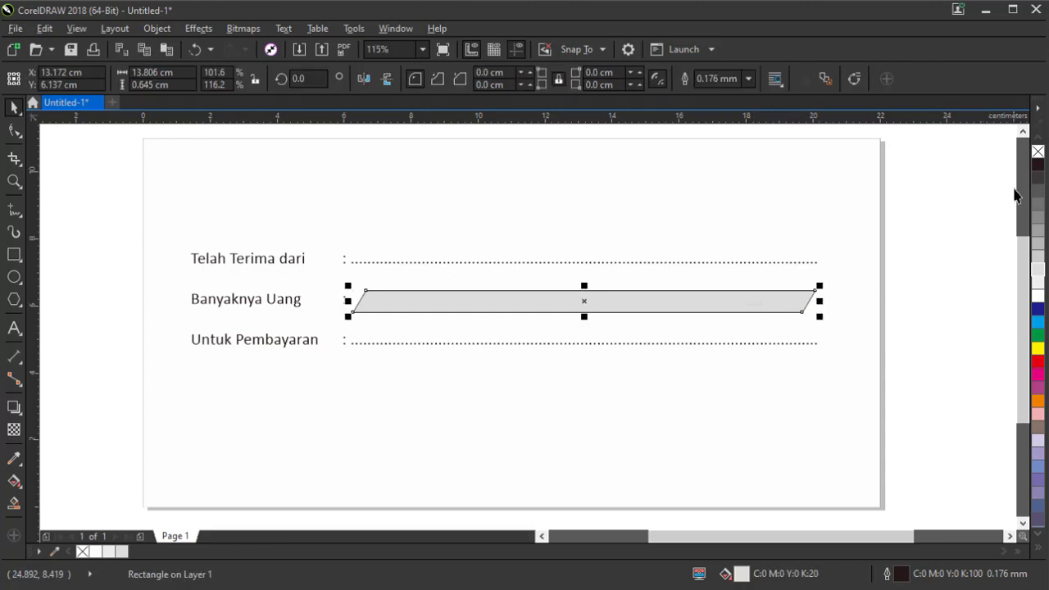
pyautogui.rightClick(1038, 152)
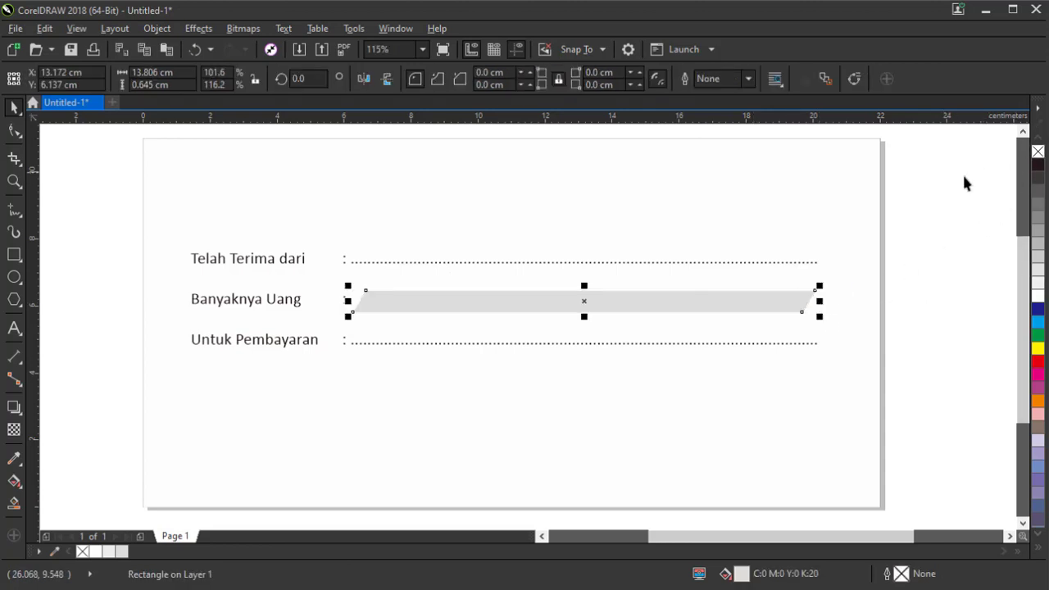
pyautogui.click(964, 182)
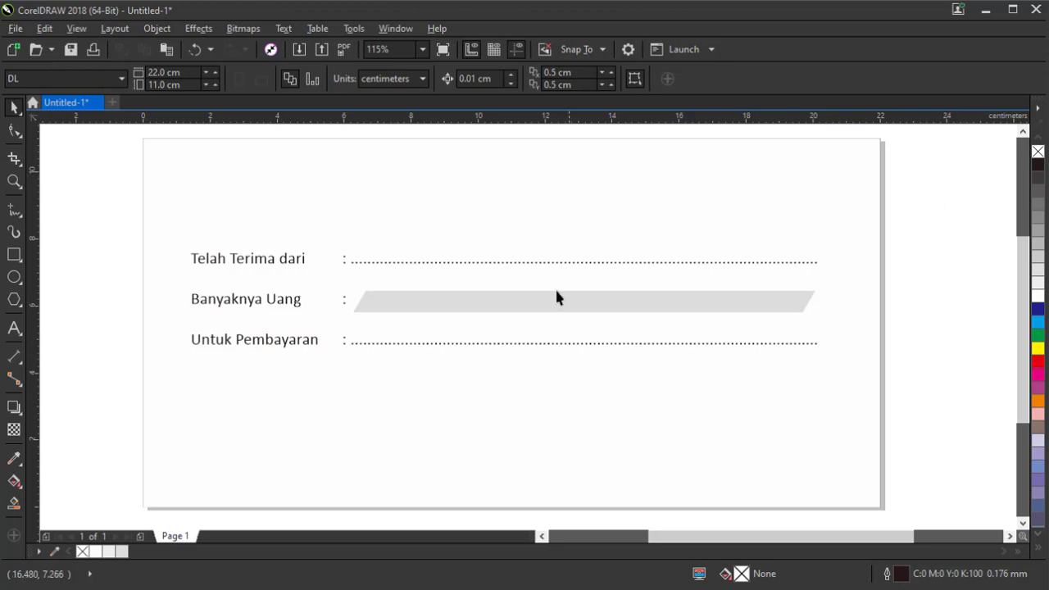
# Step: Add two more dotted lines beneath the "Untuk Pembayaran" line, ending level with the dotted line above
pyautogui.click(816, 343)
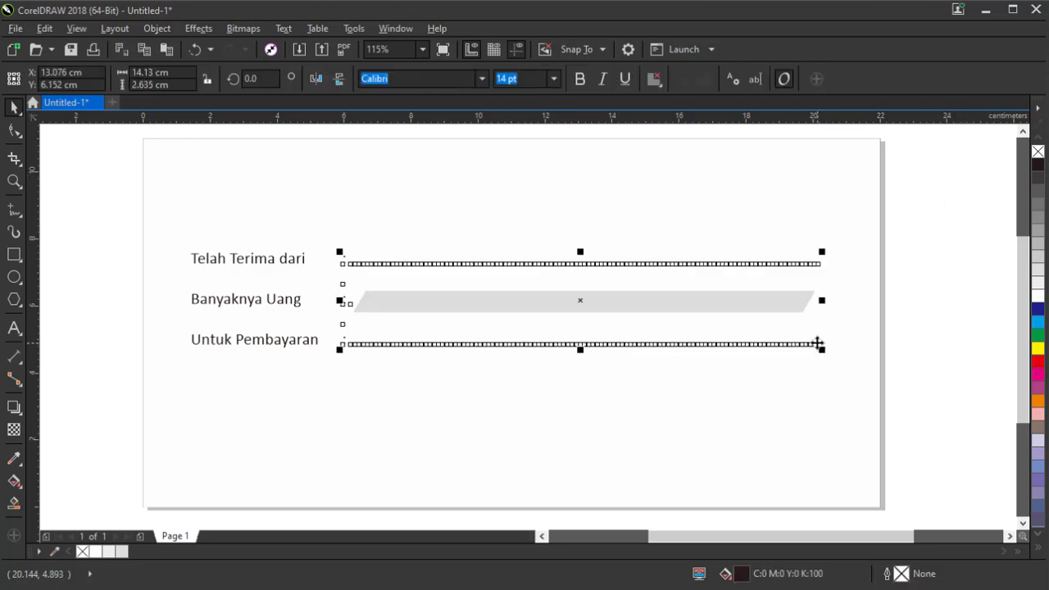
pyautogui.press('F8')
pyautogui.press('Return')
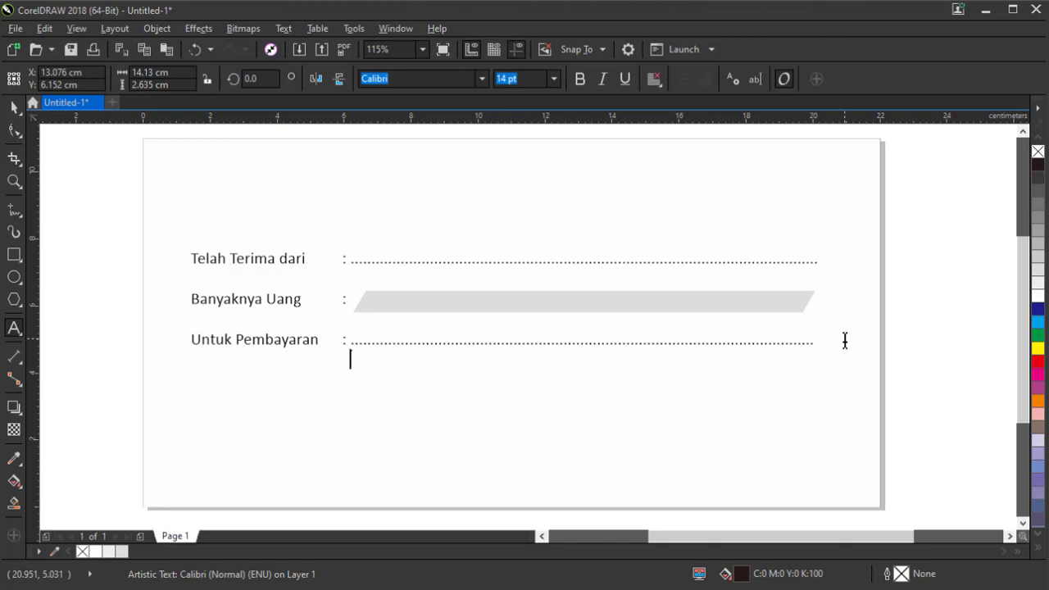
pyautogui.write('............................................................................')
pyautogui.write('.............................................')
pyautogui.write('.......')
pyautogui.press('BackSpace')
pyautogui.press('Return')
pyautogui.write('...................................................')
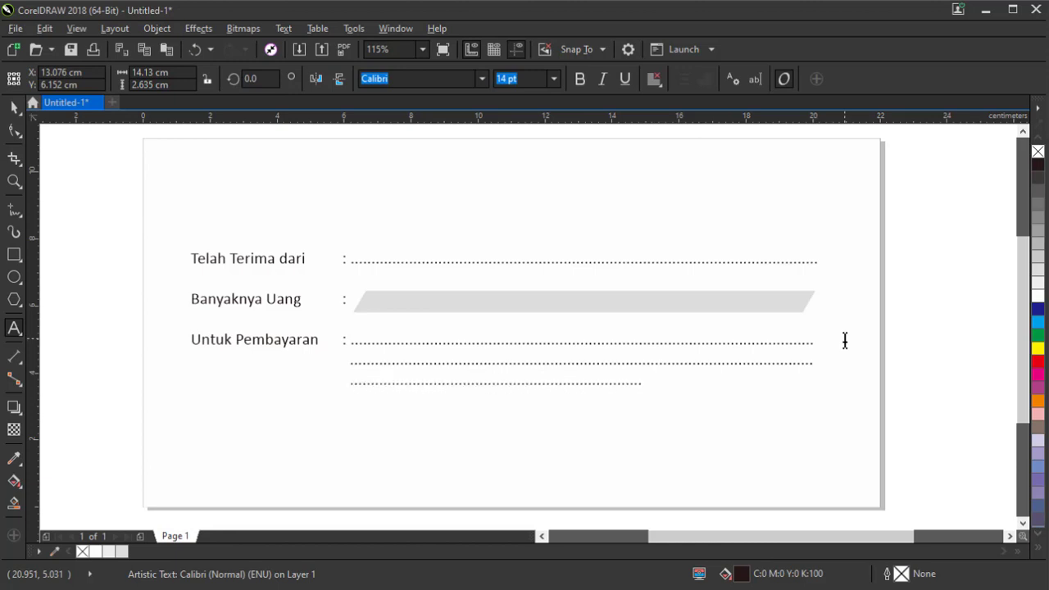
pyautogui.write('.........')
pyautogui.click(13, 106)
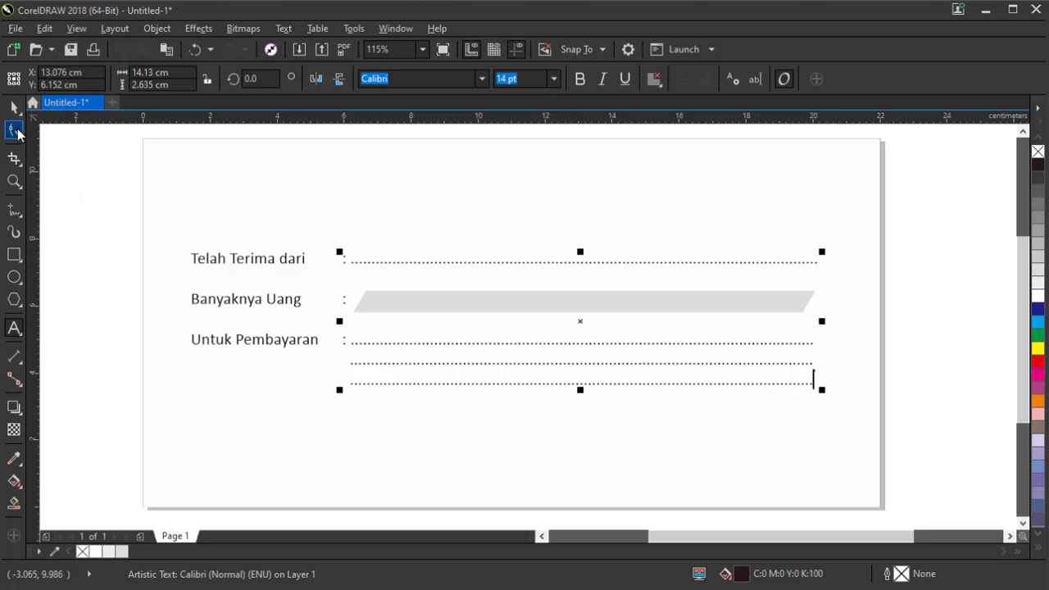
pyautogui.click(78, 173)
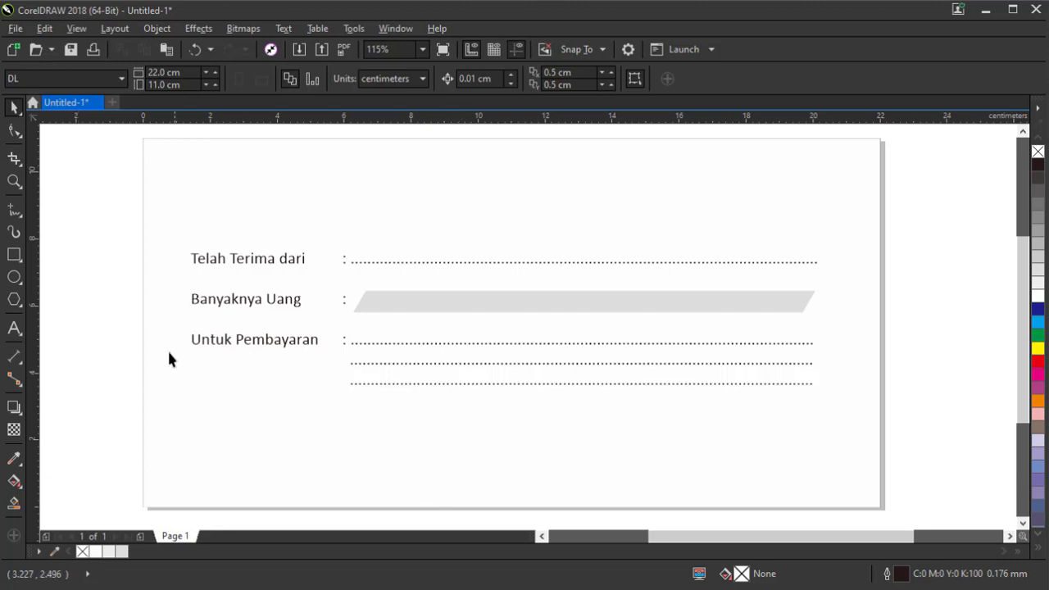
# Step: Copy the label text straight down below the dotted lines and replace its content with "Terbilang Rp."
pyautogui.click(209, 303)
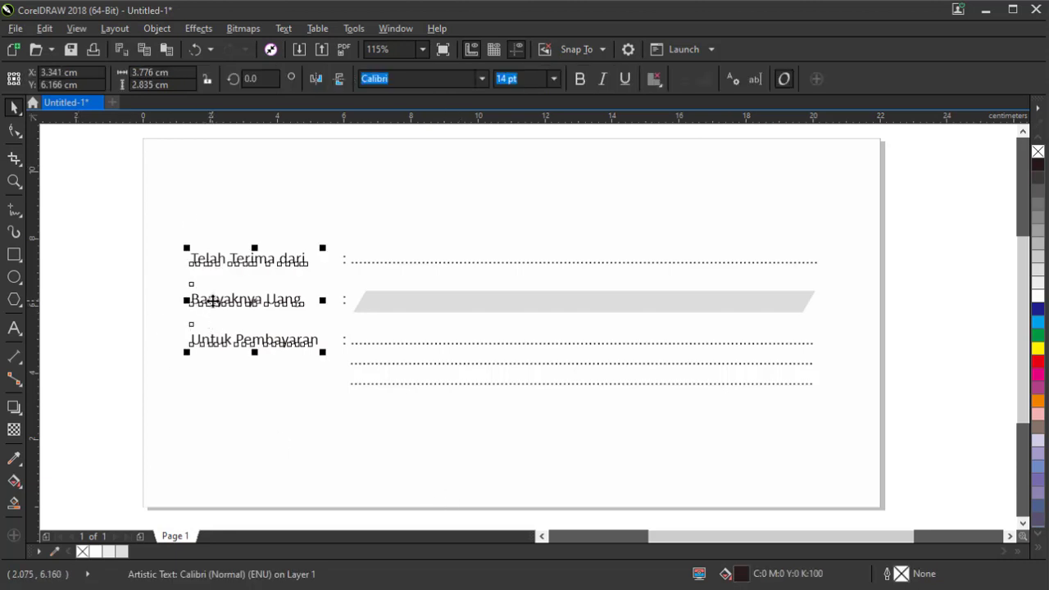
pyautogui.moveTo(212, 301); pyautogui.dragTo(221, 477)
pyautogui.doubleClick(211, 427)
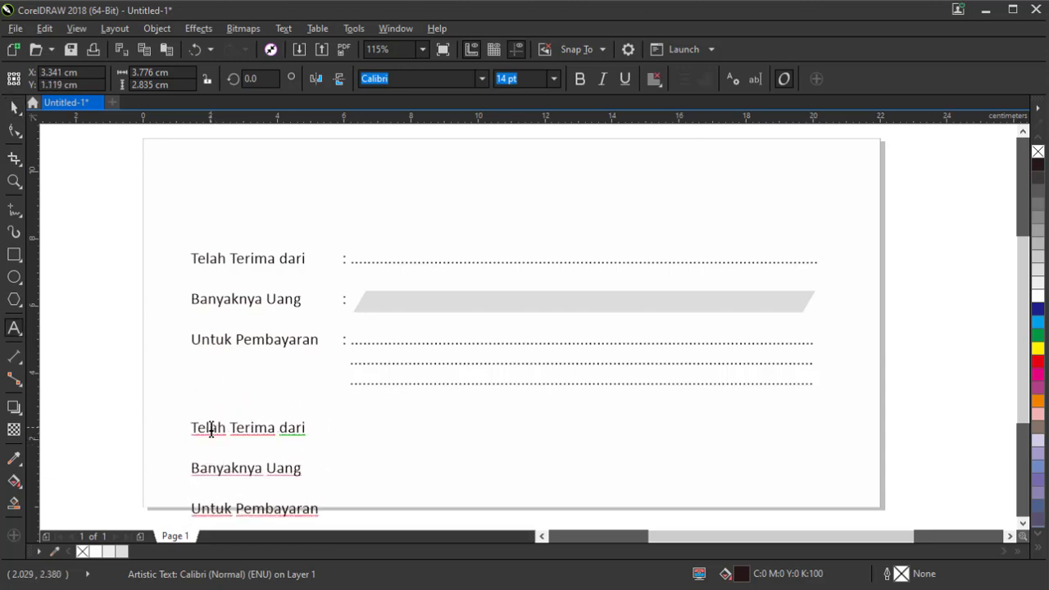
pyautogui.hotkey('ctrl', 'a')
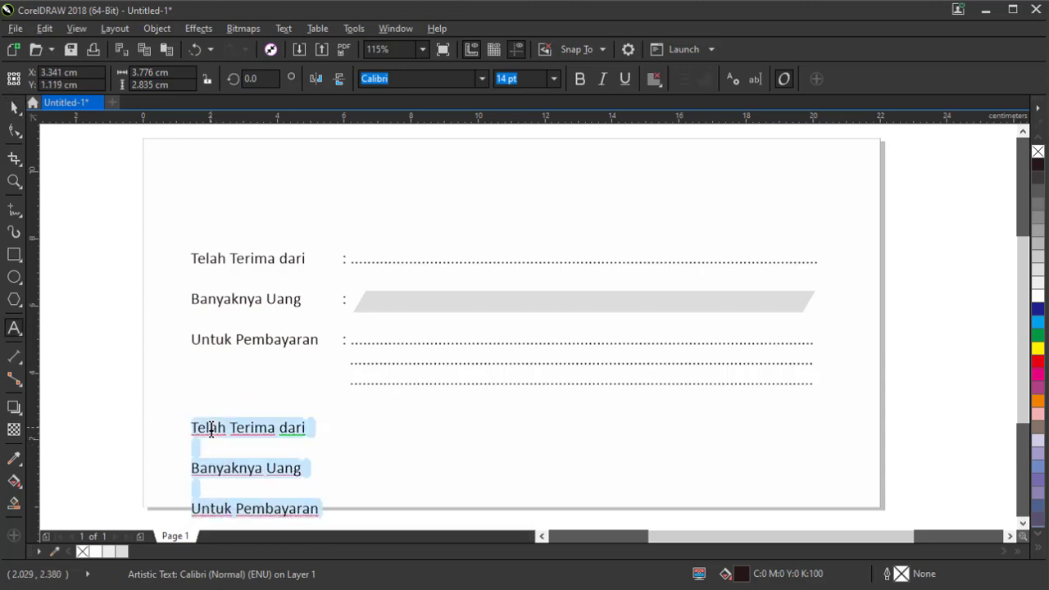
pyautogui.write('Terbilang Rp.')
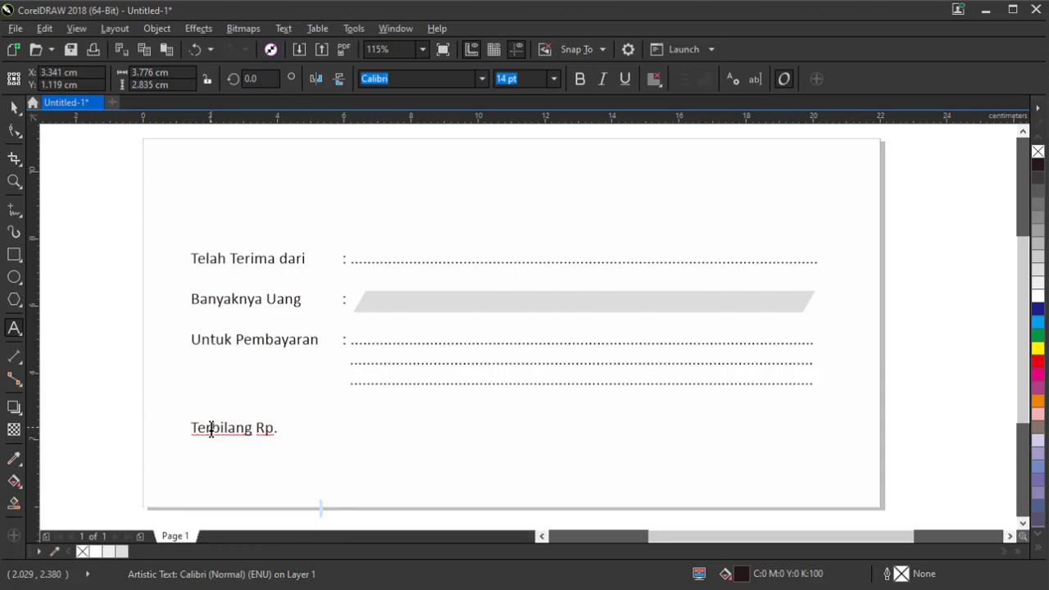
pyautogui.click(14, 107)
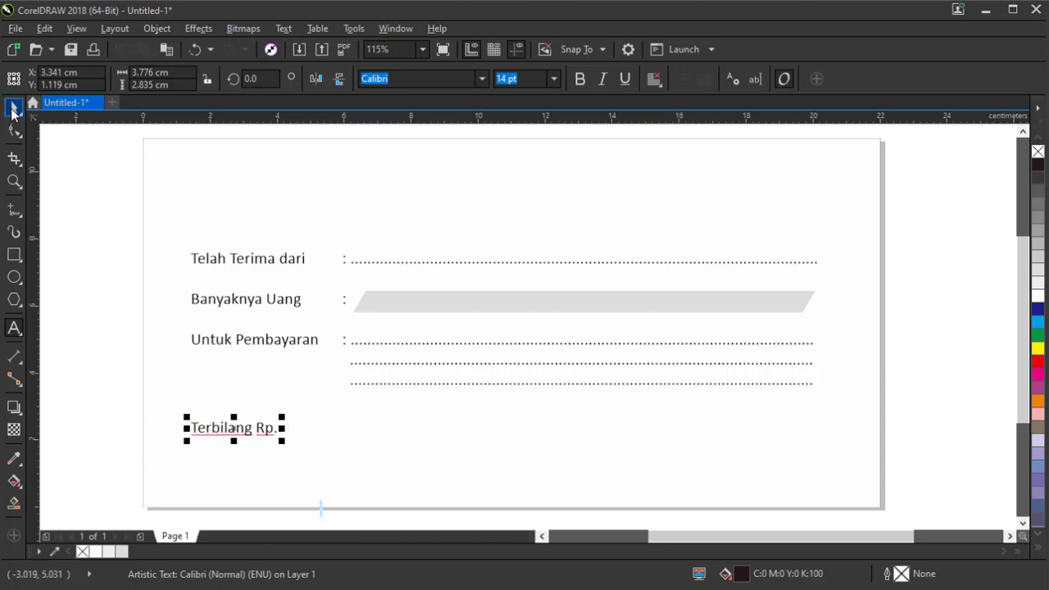
pyautogui.click(77, 204)
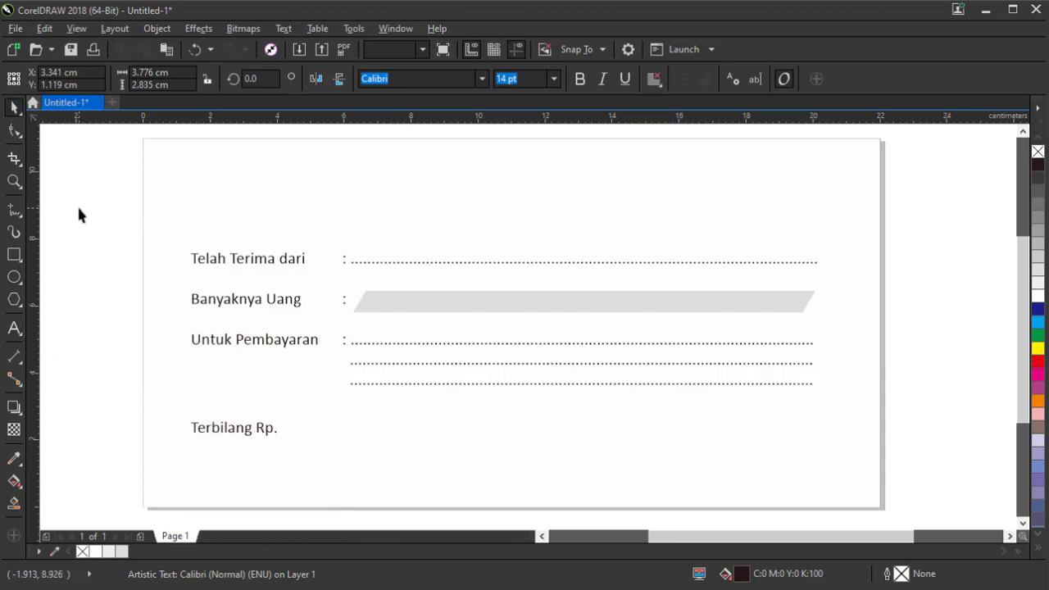
# Step: Copy the grey parallelogram to just after "Terbilang Rp." and shorten the copy to about 4.8 cm wide
pyautogui.click(528, 310)
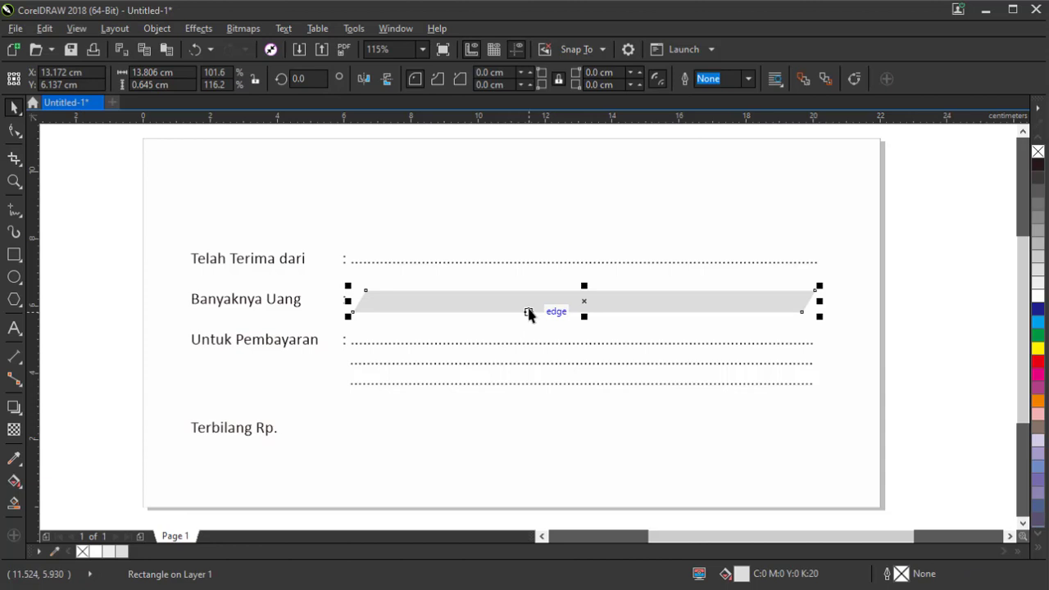
pyautogui.moveTo(529, 311); pyautogui.dragTo(460, 427)
pyautogui.moveTo(750, 427); pyautogui.dragTo(445, 429)
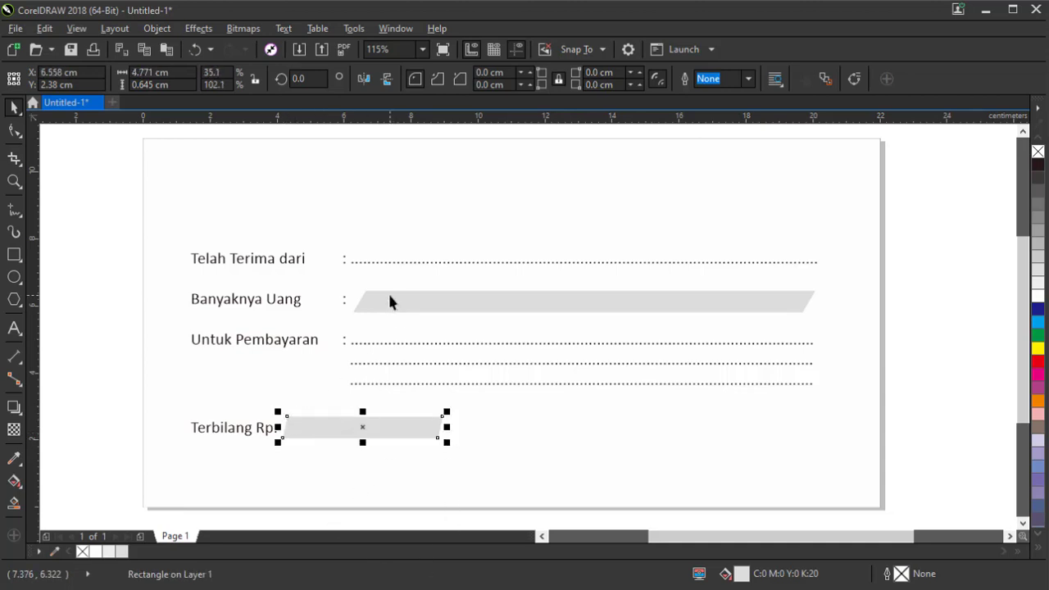
# Step: Skew the short grey bar so its slanted ends match the long bar, making it about 5 cm wide
pyautogui.click(335, 424)
pyautogui.moveTo(357, 413); pyautogui.dragTo(367, 418)
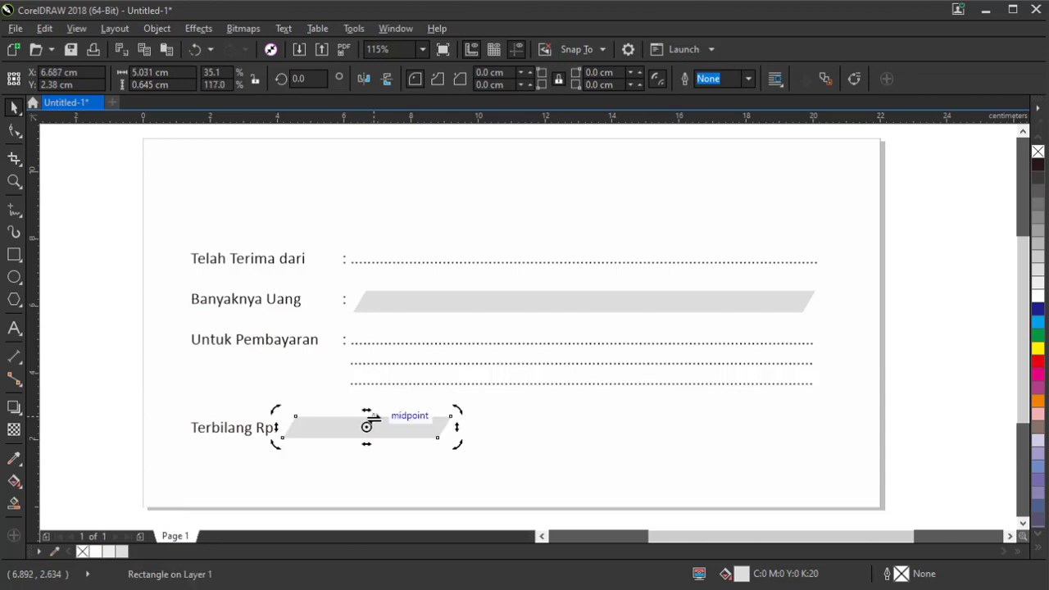
pyautogui.click(58, 155)
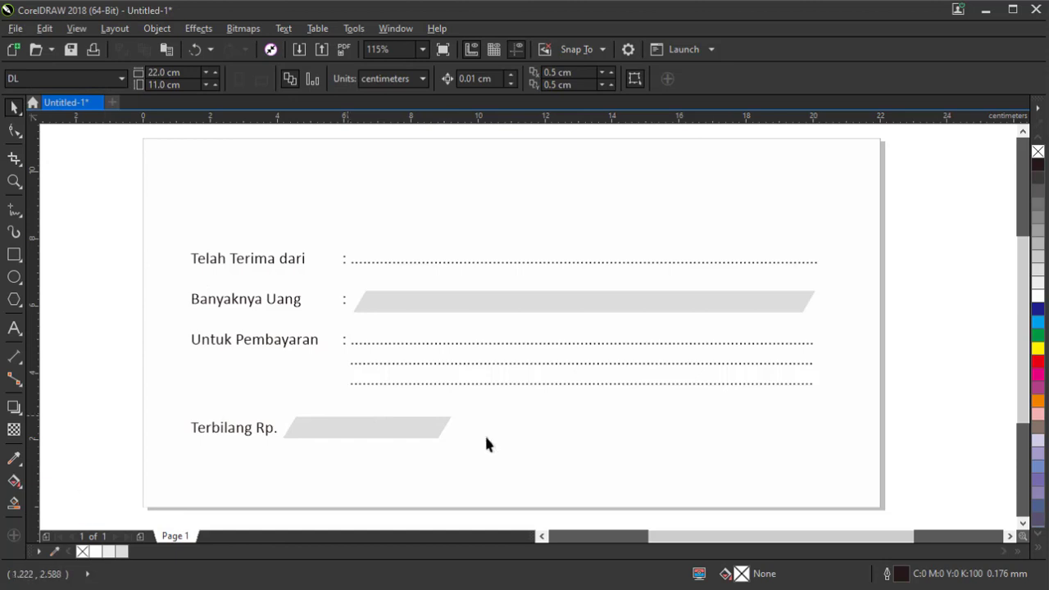
# Step: Copy the "Terbilang Rp." label to the area below the dotted lines' right half and replace its content with "Bogor, .................., 20..."
pyautogui.click(237, 433)
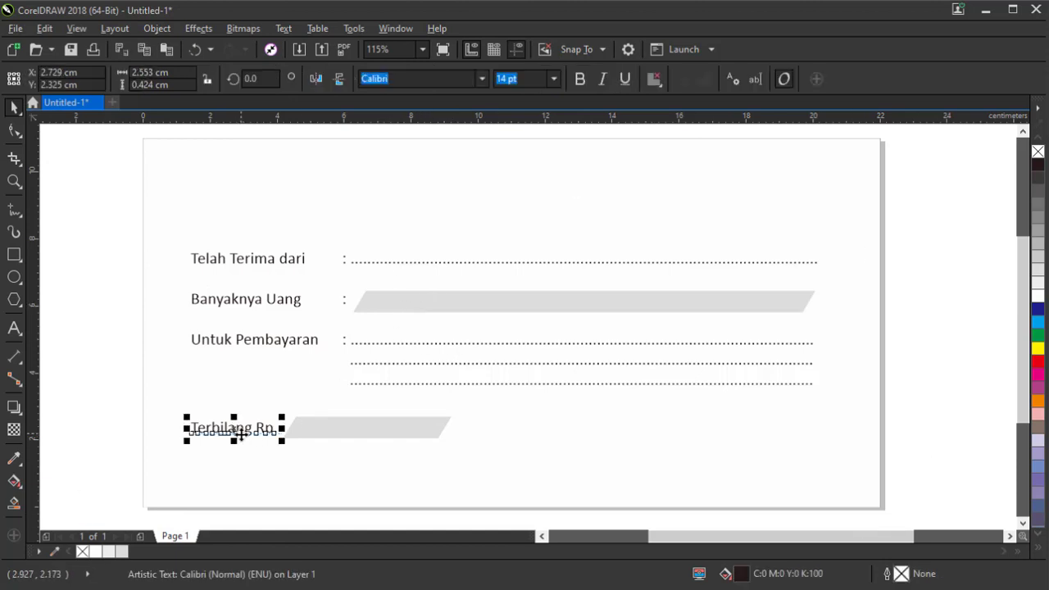
pyautogui.moveTo(239, 435); pyautogui.dragTo(680, 417)
pyautogui.doubleClick(676, 415)
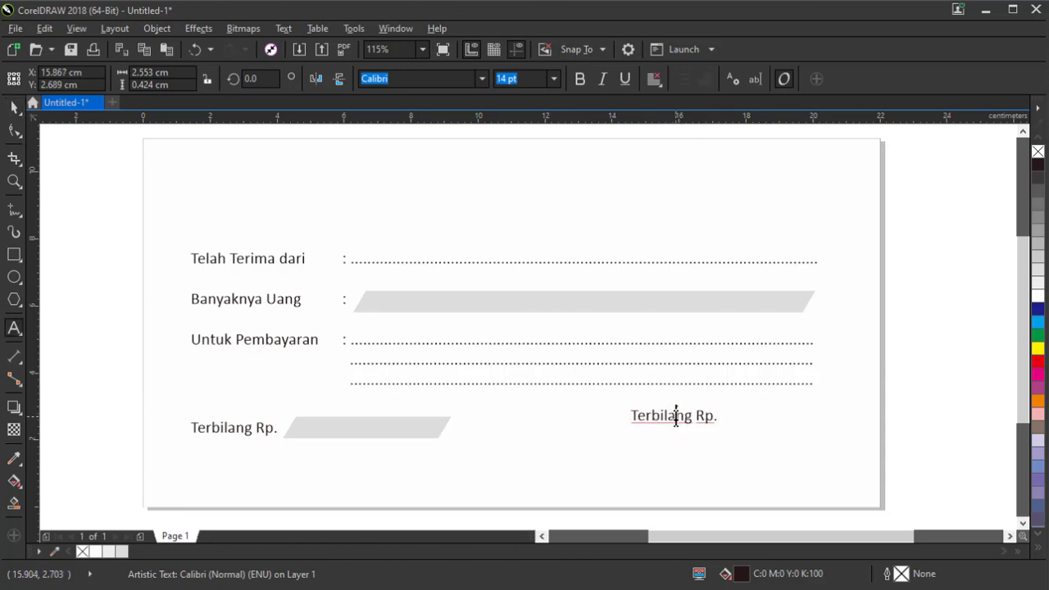
pyautogui.hotkey('ctrl', 'a')
pyautogui.write('B')
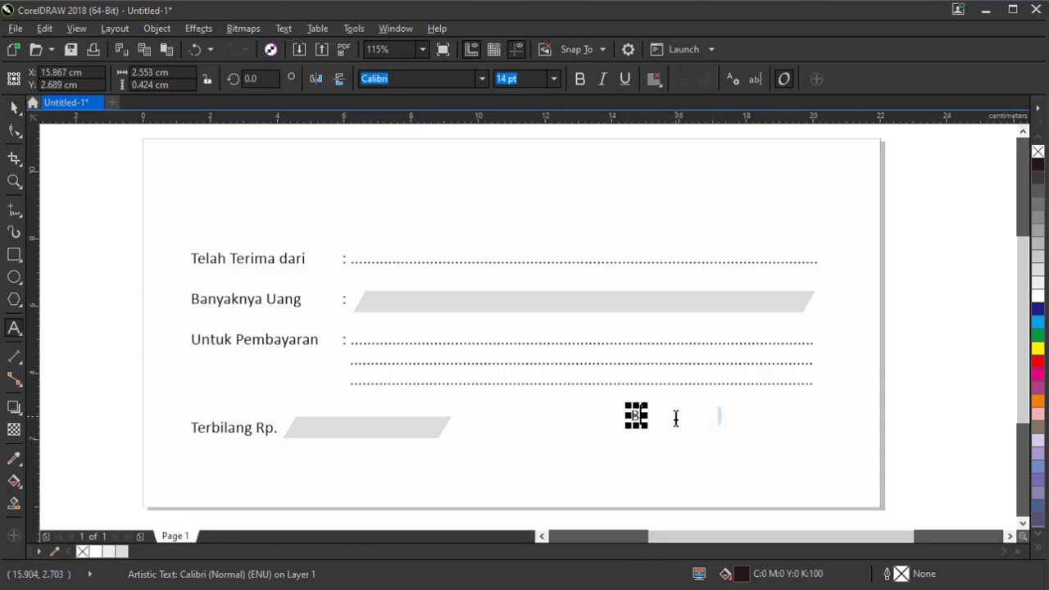
pyautogui.write('ogor,')
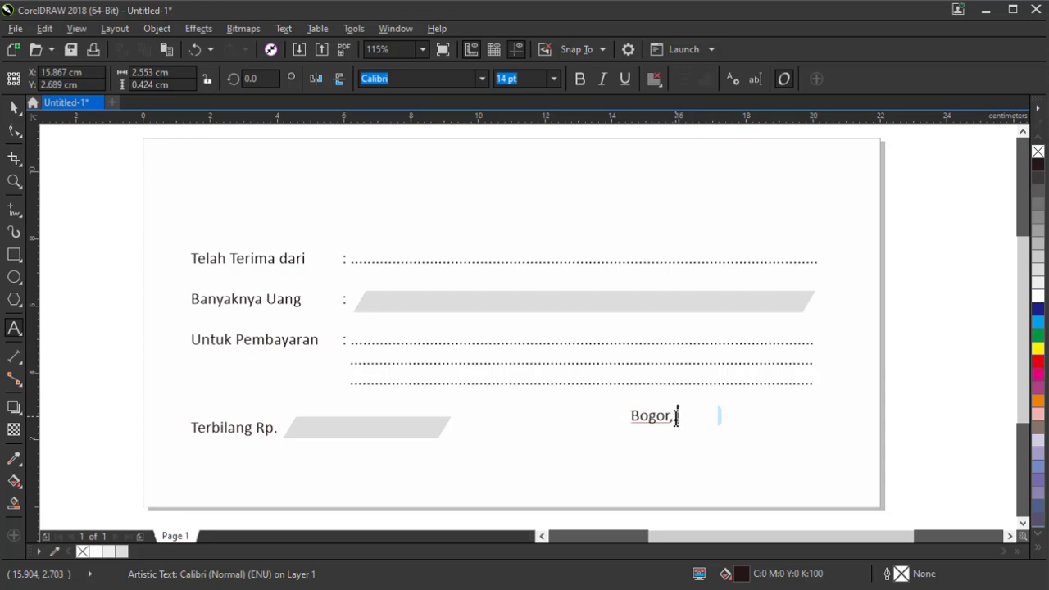
pyautogui.write(' .................., 20...')
pyautogui.click(14, 106)
pyautogui.click(64, 168)
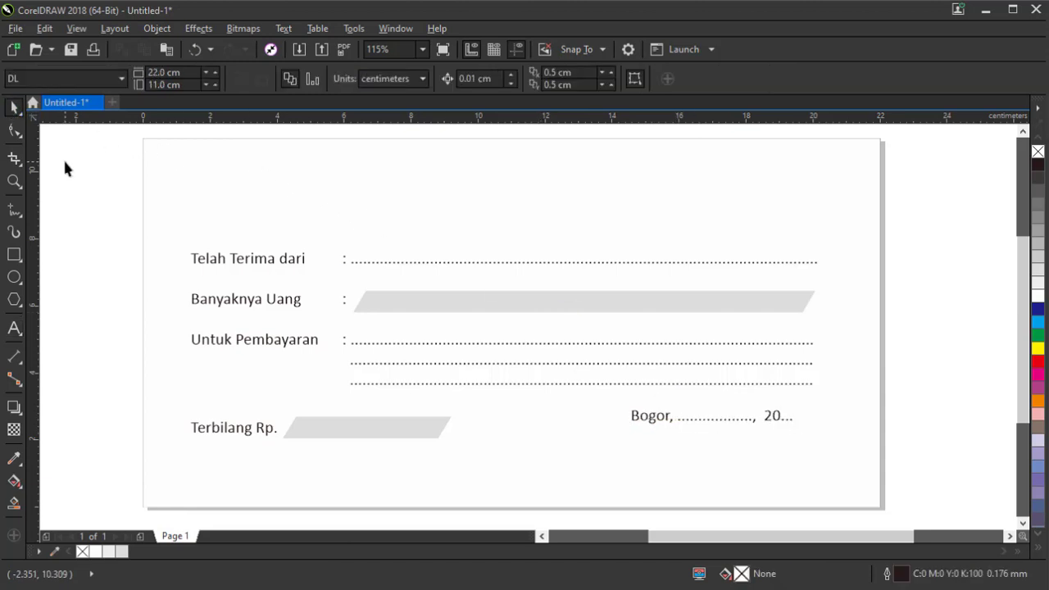
# Step: Copy the date line straight down and replace the copy's content with a dotted signature line enclosed in parentheses
pyautogui.click(663, 416)
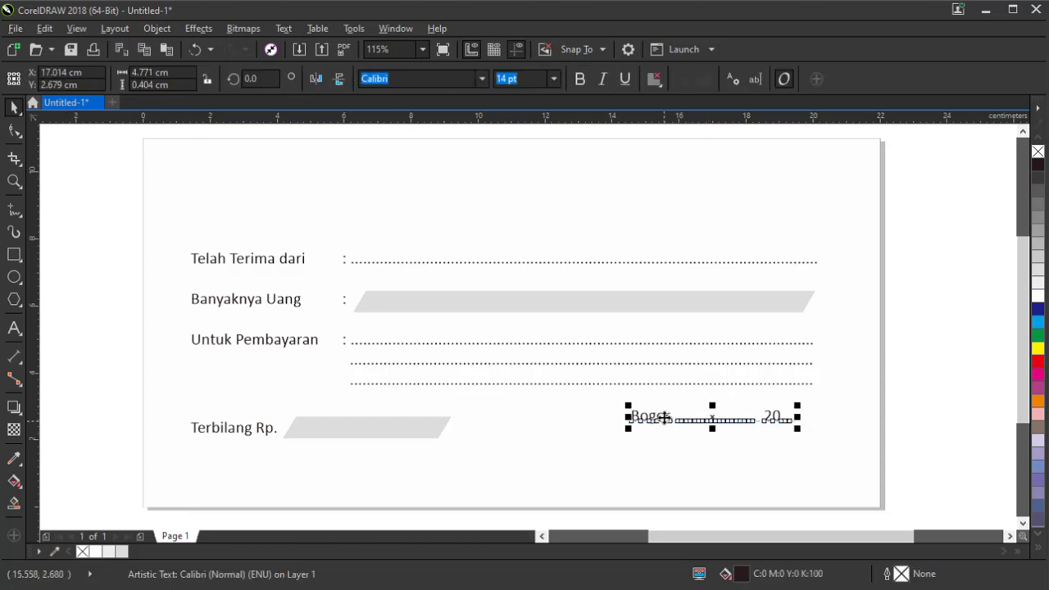
pyautogui.moveTo(663, 417); pyautogui.dragTo(657, 465)
pyautogui.doubleClick(656, 464)
pyautogui.hotkey('ctrl', 'a')
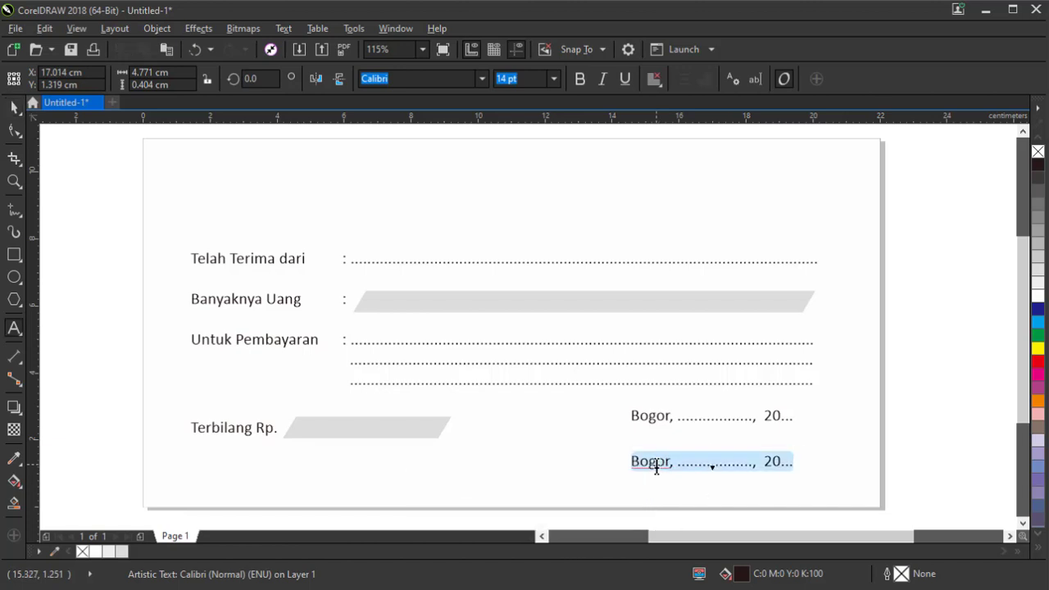
pyautogui.write('( ....')
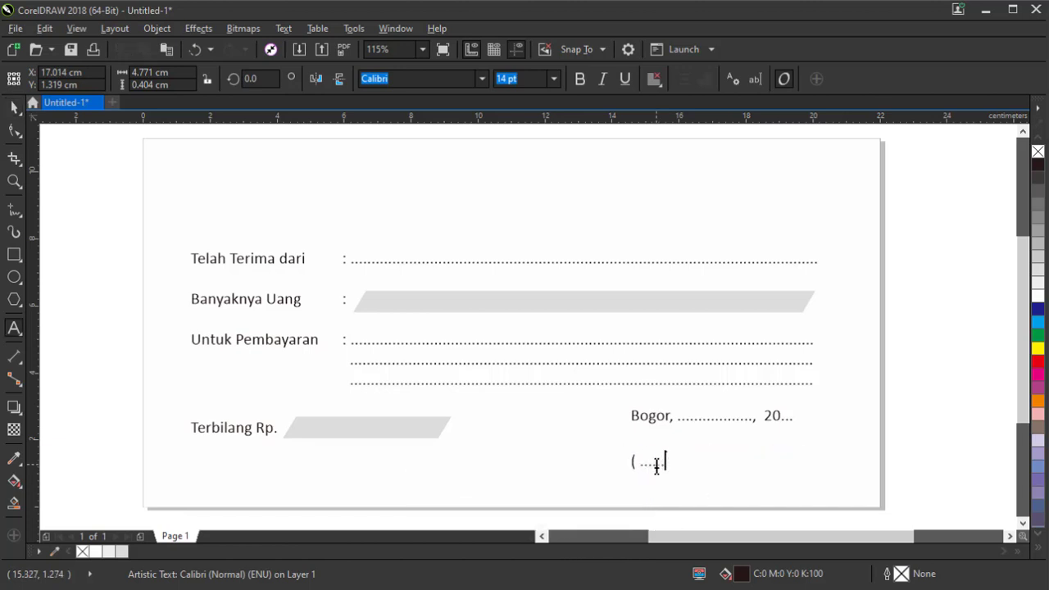
pyautogui.write('....................... )')
pyautogui.click(13, 105)
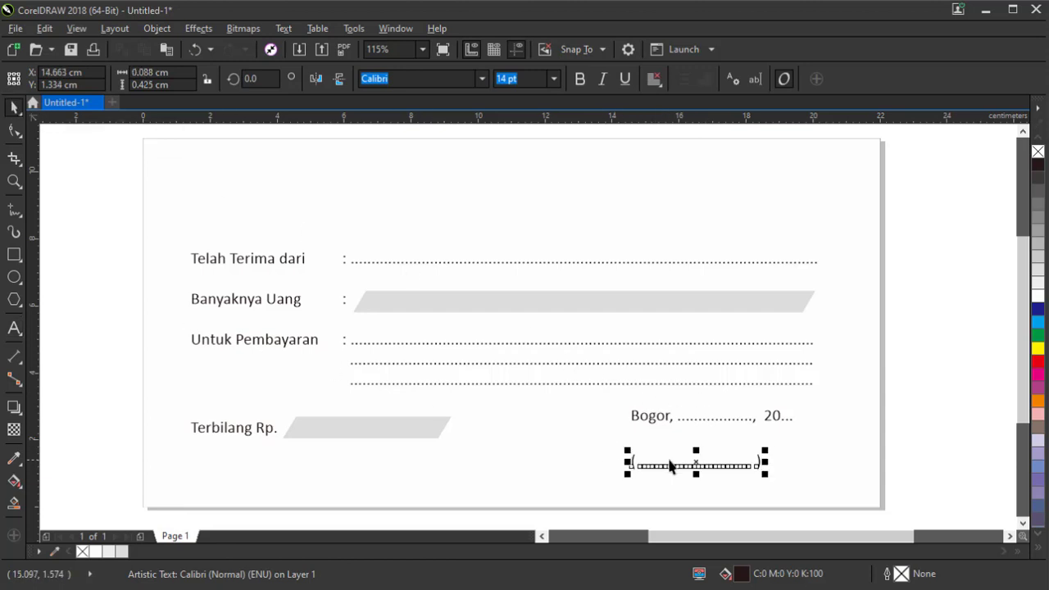
pyautogui.click(607, 455)
# Step: Centre the parenthesised signature line horizontally beneath the "Bogor" date line
pyautogui.click(672, 467)
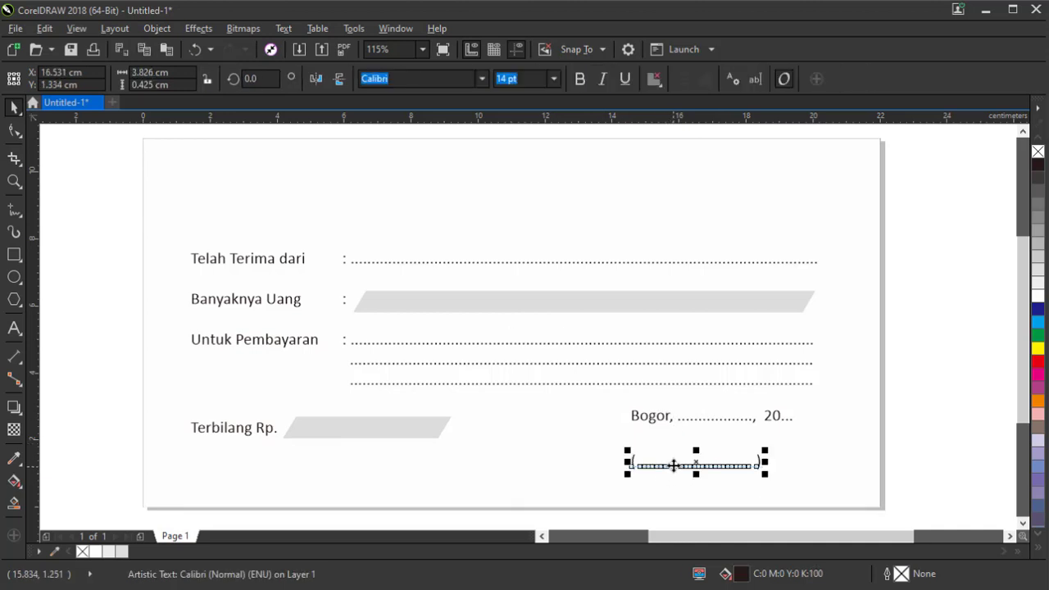
pyautogui.keyDown('shift'); pyautogui.click(651, 418); pyautogui.keyUp('shift')
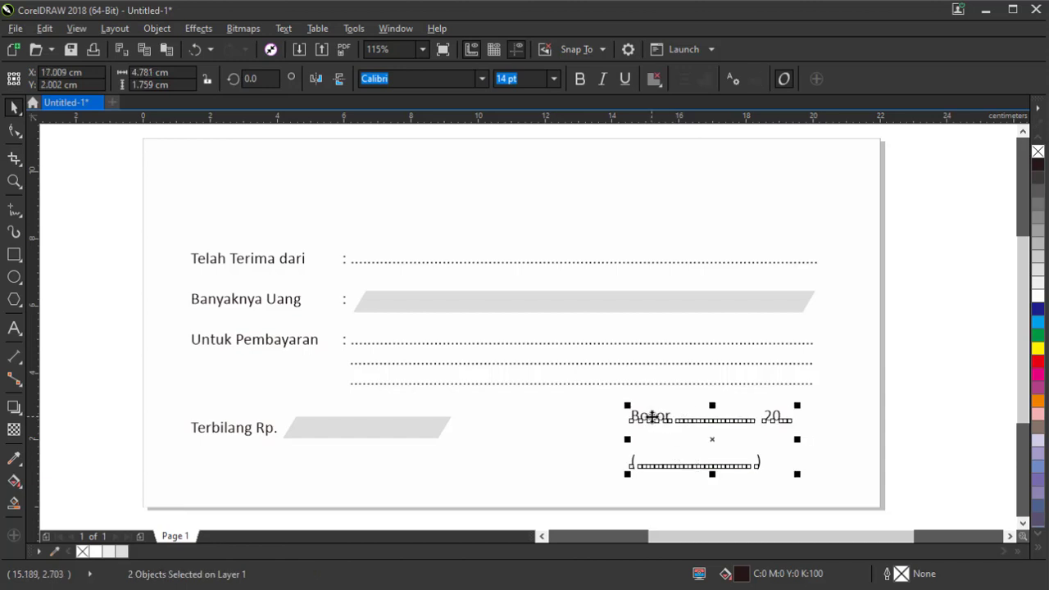
pyautogui.press('c')
pyautogui.click(932, 394)
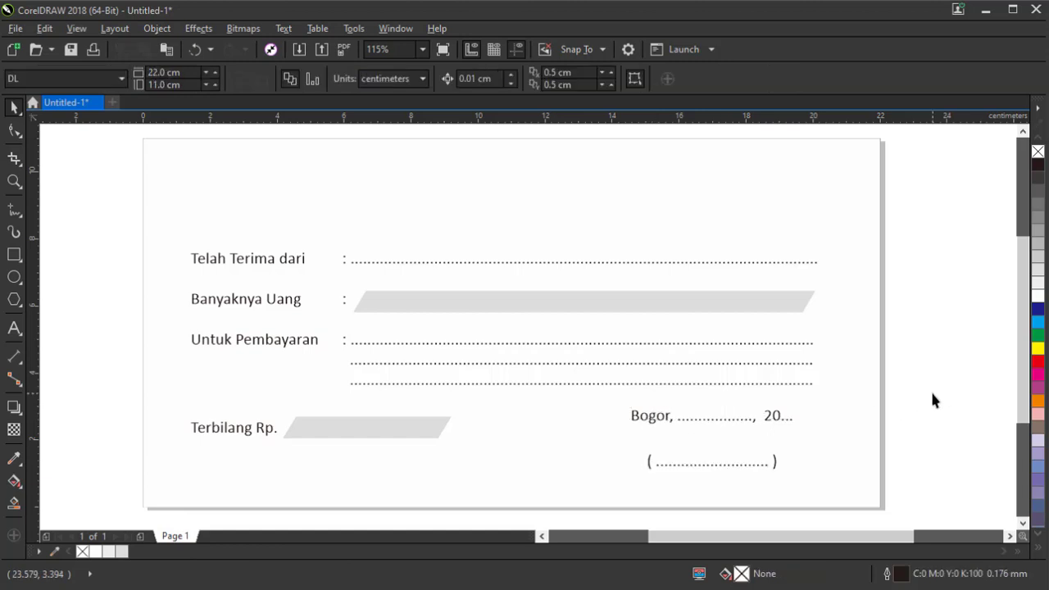
# Step: Import the LOGO KBA image and place it in the page's upper-left corner above "Telah Terima dari"
pyautogui.scroll(-2, 699, 300)
pyautogui.scroll(2, 702, 303)
pyautogui.scroll(-2, 703, 313)
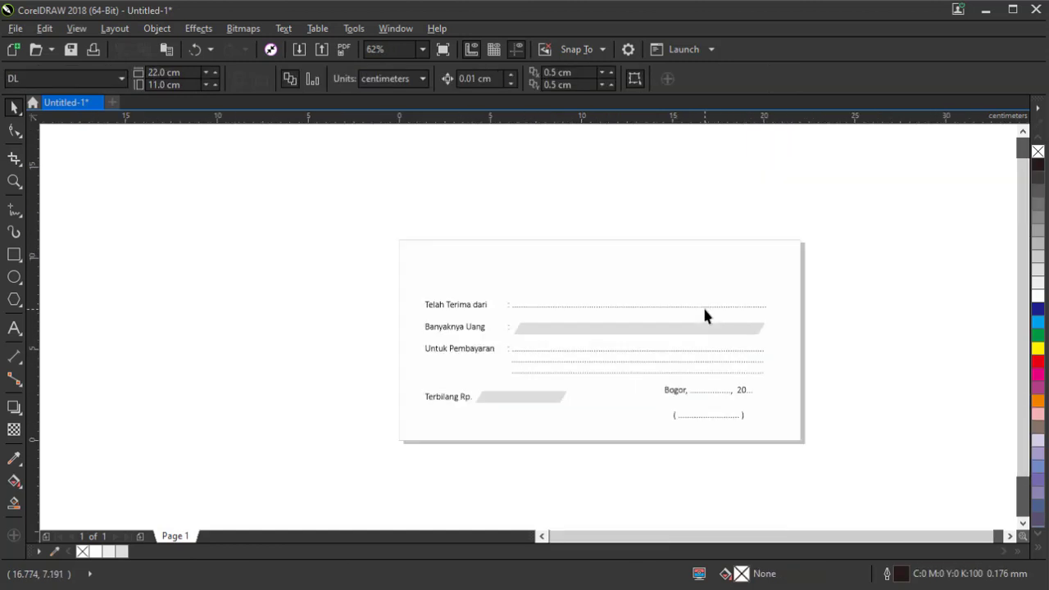
pyautogui.press('z')
pyautogui.moveTo(400, 211); pyautogui.dragTo(837, 465)
pyautogui.press('space')
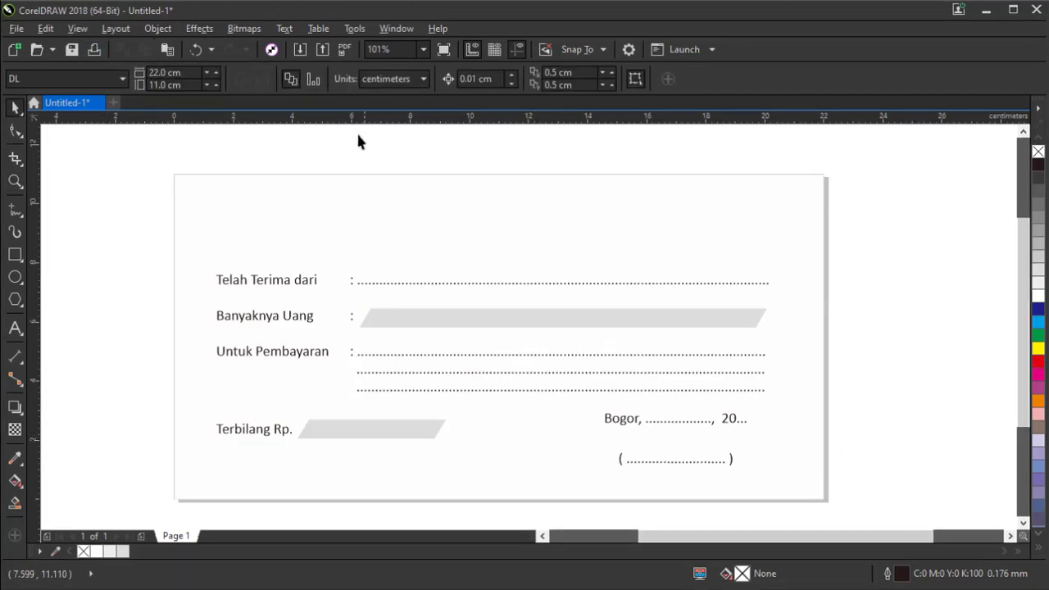
pyautogui.click(300, 51)
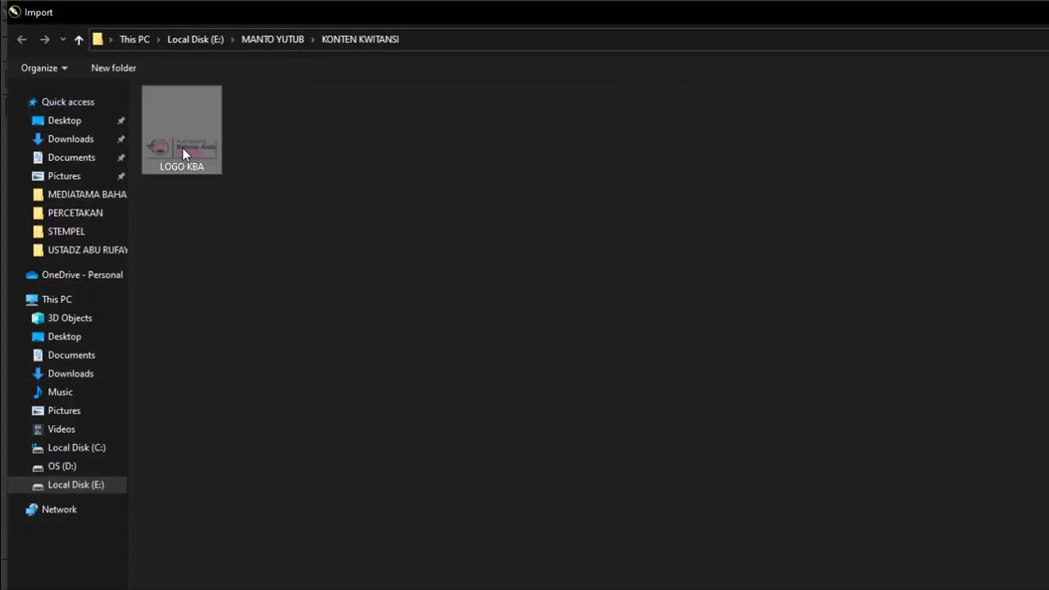
pyautogui.doubleClick(183, 154)
pyautogui.click(215, 184)
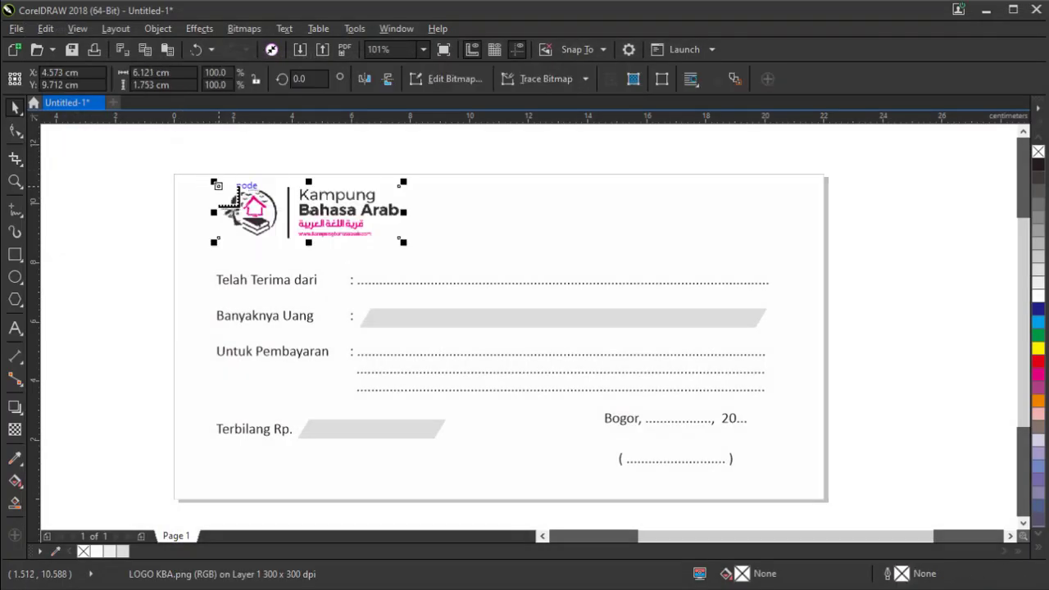
pyautogui.moveTo(311, 218); pyautogui.dragTo(304, 225)
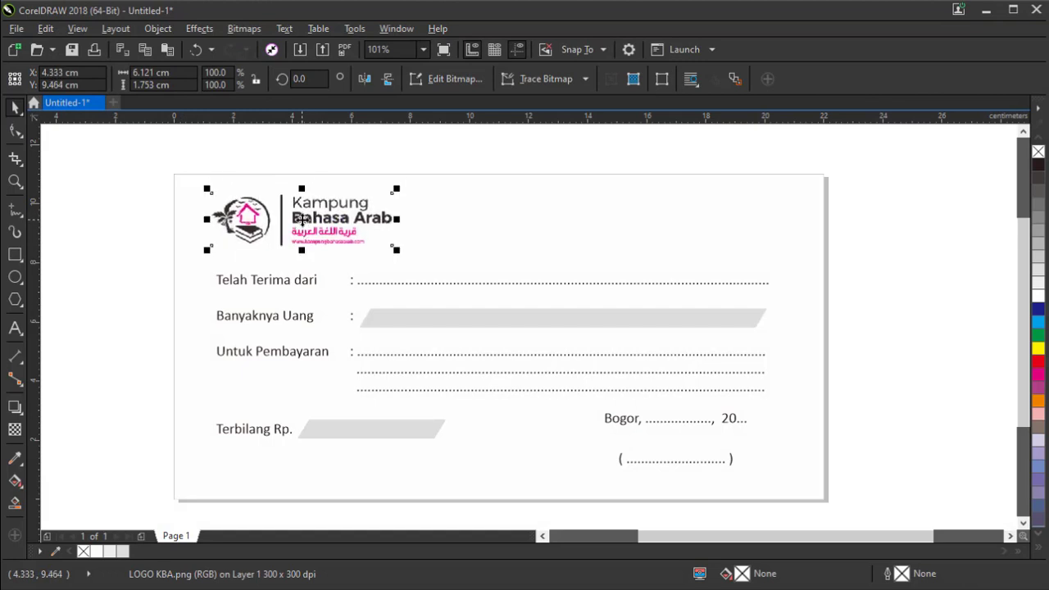
pyautogui.click(145, 232)
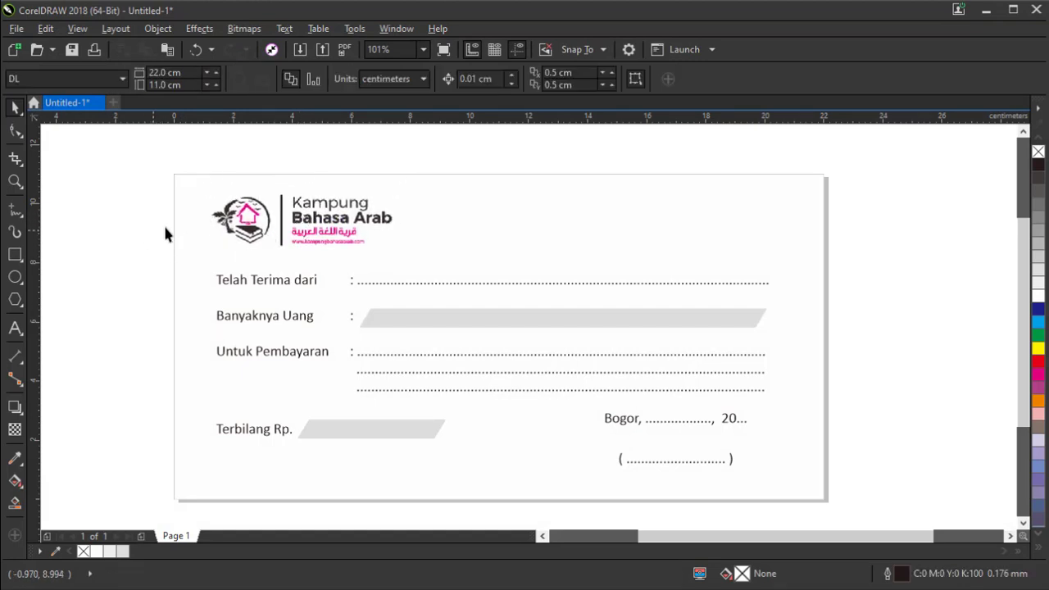
# Step: Add the organisation's address as two lines of Arial text beside the logo and set its size to 11 pt
pyautogui.click(15, 328)
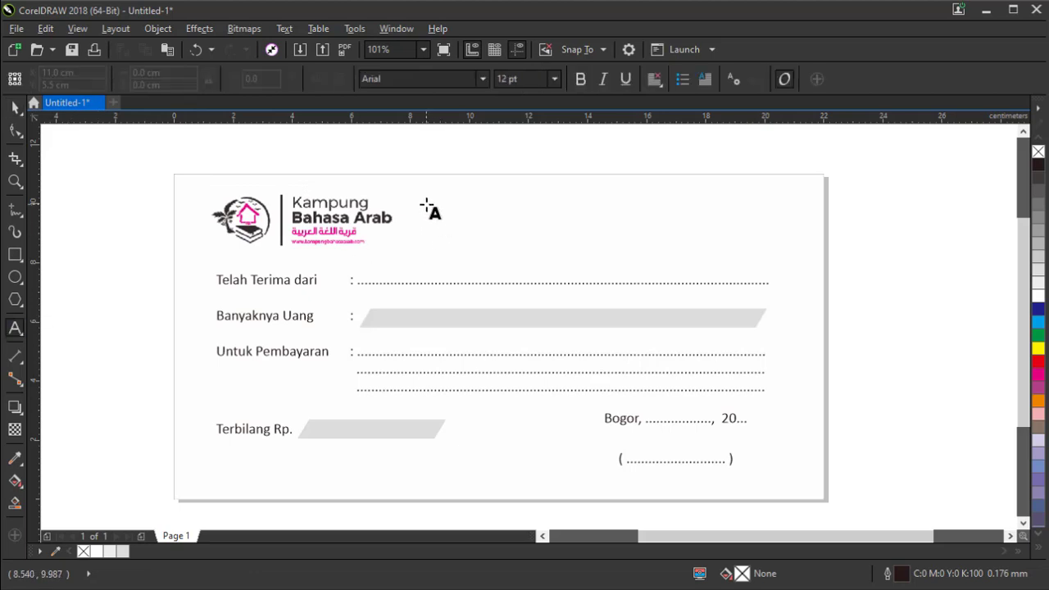
pyautogui.click(426, 205)
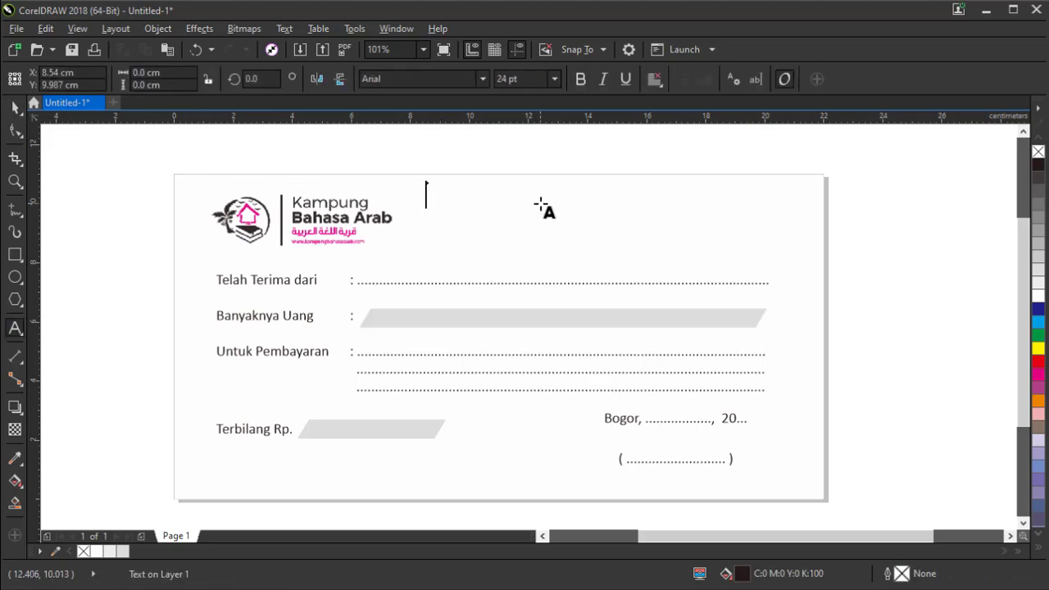
pyautogui.write('Alamat : Jl. KH. Abdul Hamid Ds. Gunung Sari RT 06 RW 02')
pyautogui.press('Return')
pyautogui.write('Pamijahan Kabupaten Bogor')
pyautogui.hotkey('ctrl', 'space')
pyautogui.click(554, 79)
pyautogui.click(513, 179)
pyautogui.click(599, 214)
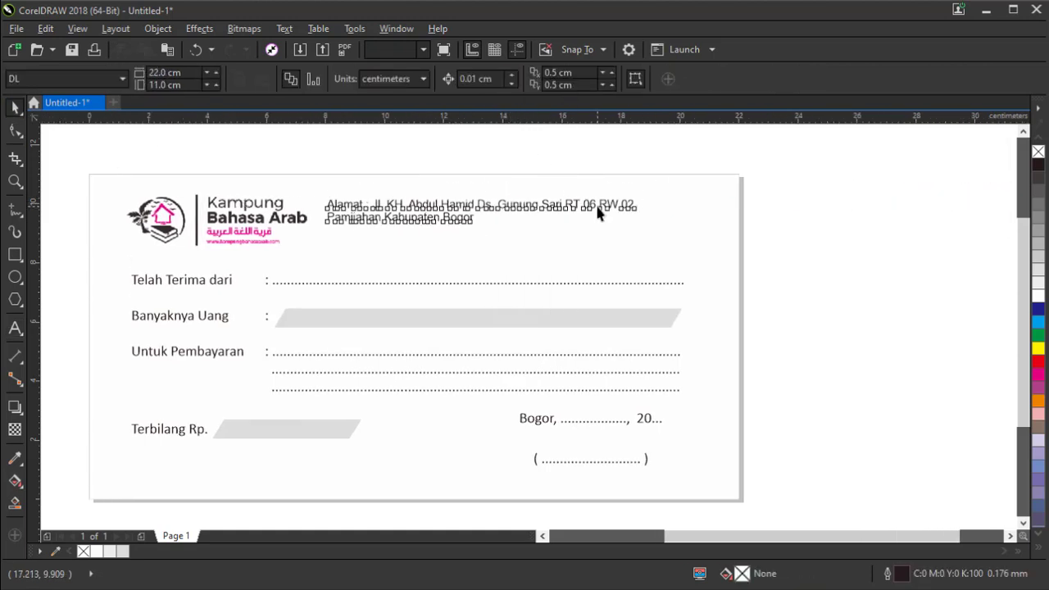
# Step: Break the long first address line so the address runs over three lines, and reduce the text to 10 pt
pyautogui.doubleClick(497, 204)
pyautogui.press('Return')
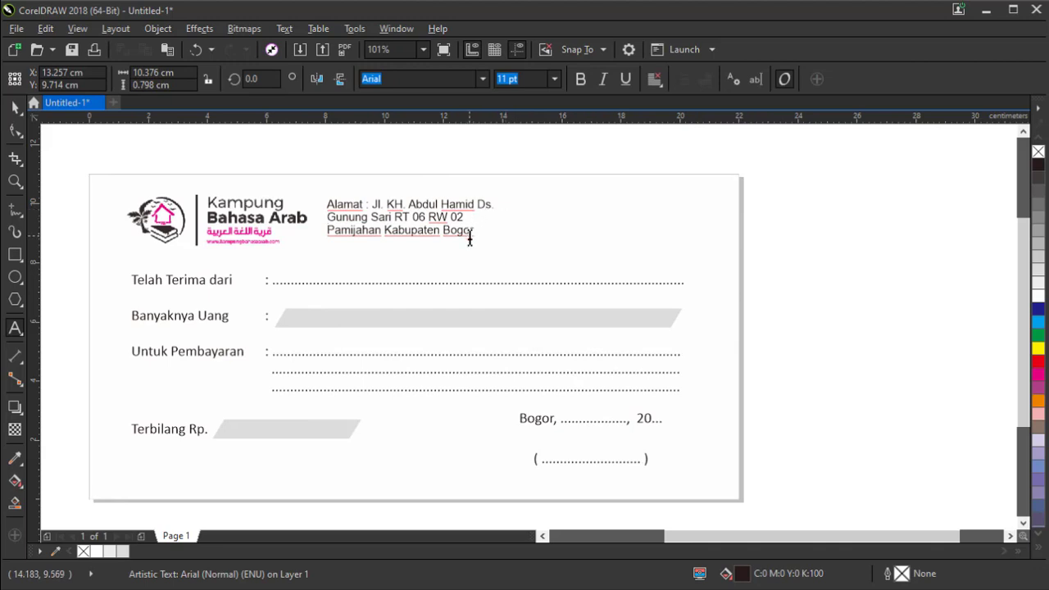
pyautogui.hotkey('ctrl', 'space')
pyautogui.click(95, 136)
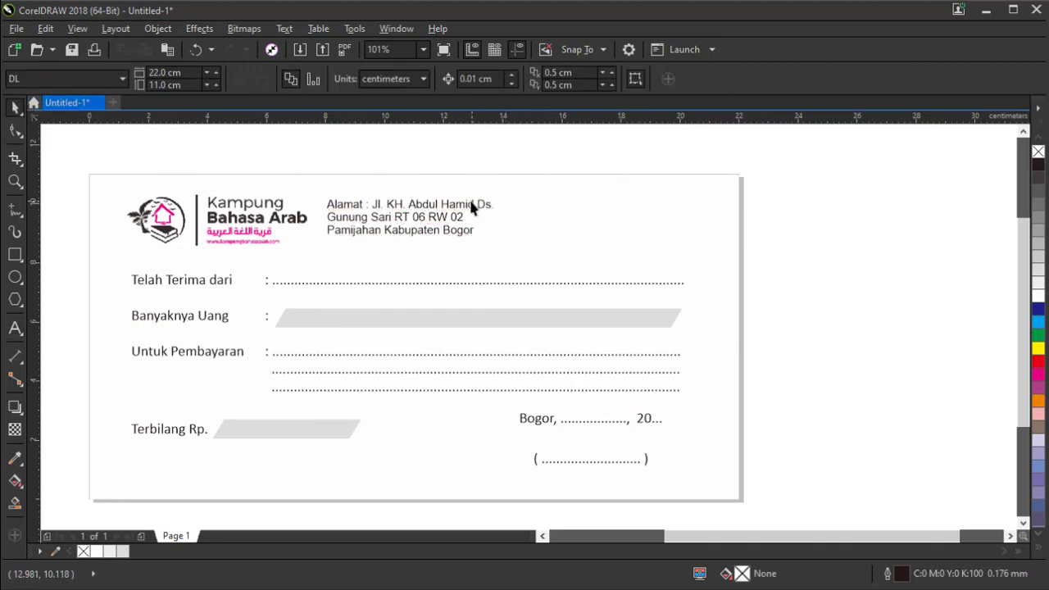
pyautogui.click(451, 226)
pyautogui.click(554, 78)
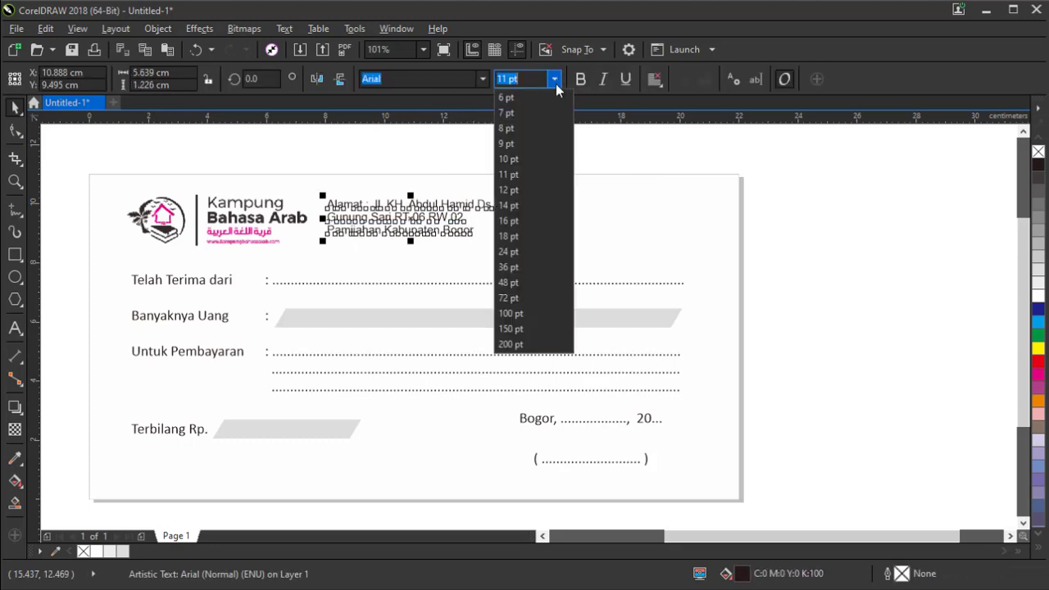
pyautogui.click(518, 161)
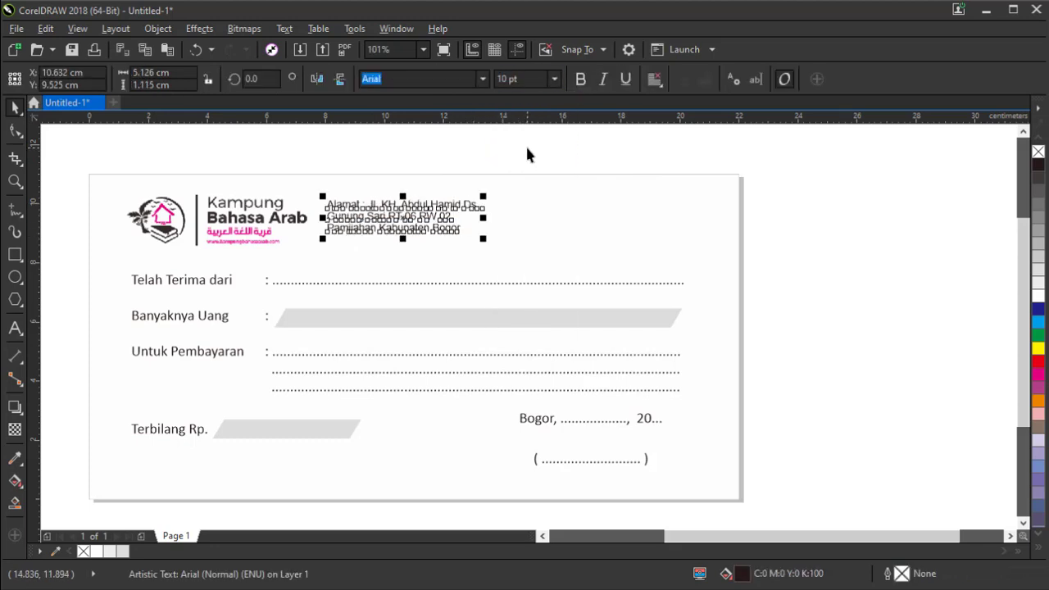
pyautogui.click(524, 152)
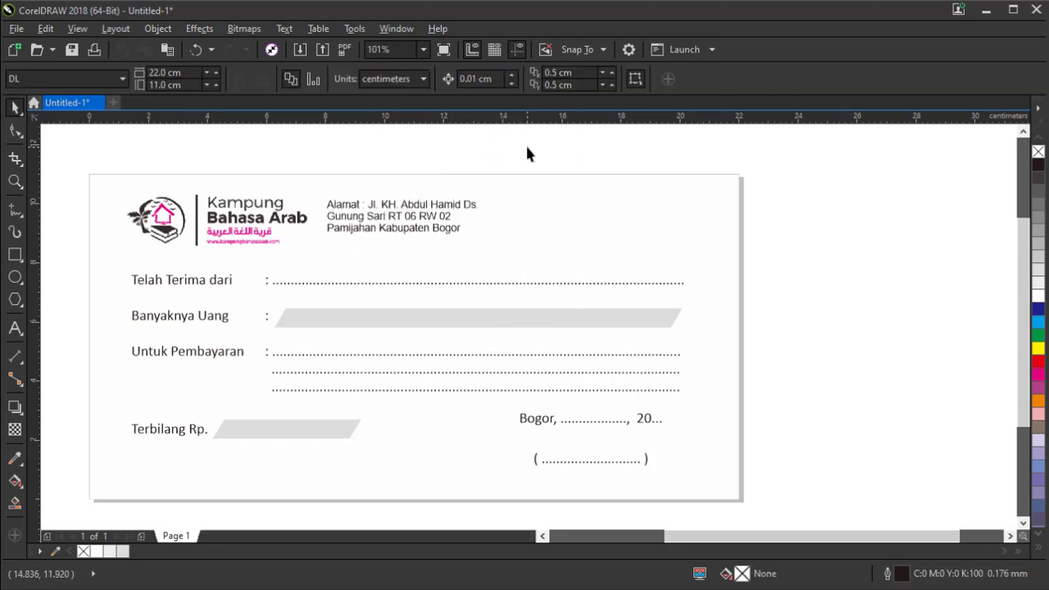
# Step: Draw a rectangle about 5.5 by 1.1 cm to the right of the address, ending level with the dotted lines
pyautogui.click(18, 256)
pyautogui.moveTo(507, 205); pyautogui.dragTo(636, 219)
pyautogui.press('space')
pyautogui.click(706, 217)
pyautogui.click(646, 227)
pyautogui.press('Escape')
# Step: Round all four corners of the header rectangle to a radius of about 0.26 cm
pyautogui.click(16, 130)
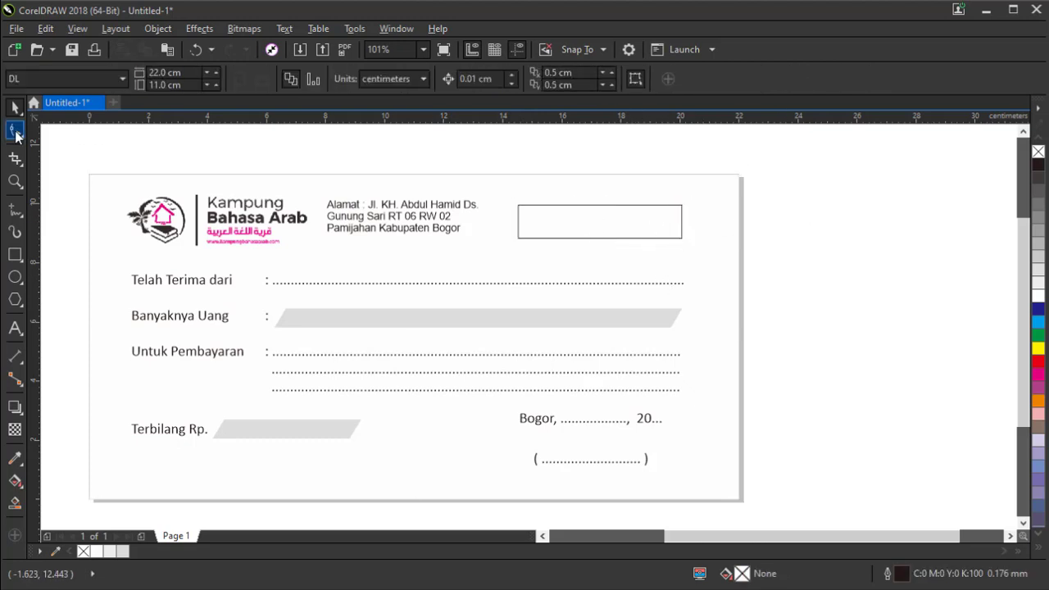
pyautogui.click(529, 225)
pyautogui.moveTo(522, 211); pyautogui.dragTo(524, 218)
pyautogui.press('Escape')
# Step: Add the title "KWITANSI" inside the rounded rectangle in bold 24 pt Calibri
pyautogui.click(15, 327)
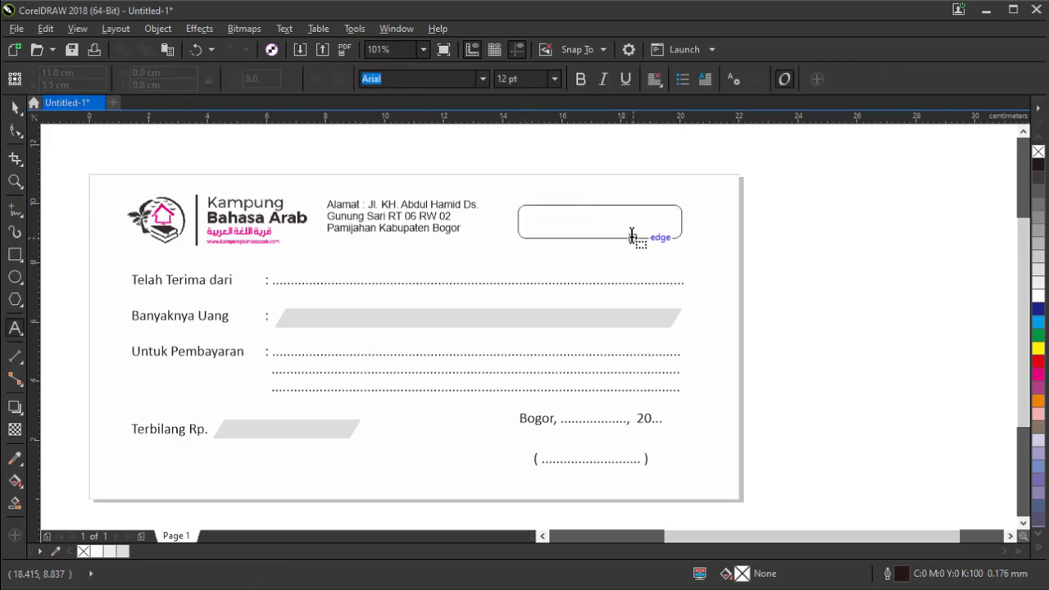
pyautogui.click(536, 219)
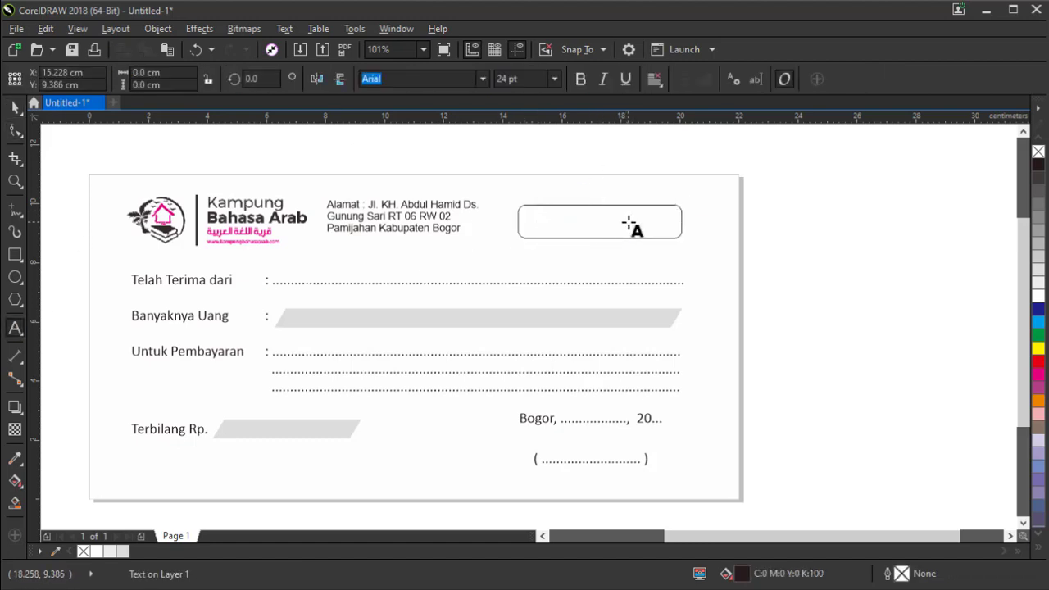
pyautogui.write('KWITABSI')
pyautogui.press('BackSpace')
pyautogui.press('BackSpace')
pyautogui.press('BackSpace')
pyautogui.write('NSI')
pyautogui.hotkey('ctrl', 'space')
pyautogui.click(482, 79)
pyautogui.click(447, 127)
pyautogui.click(580, 79)
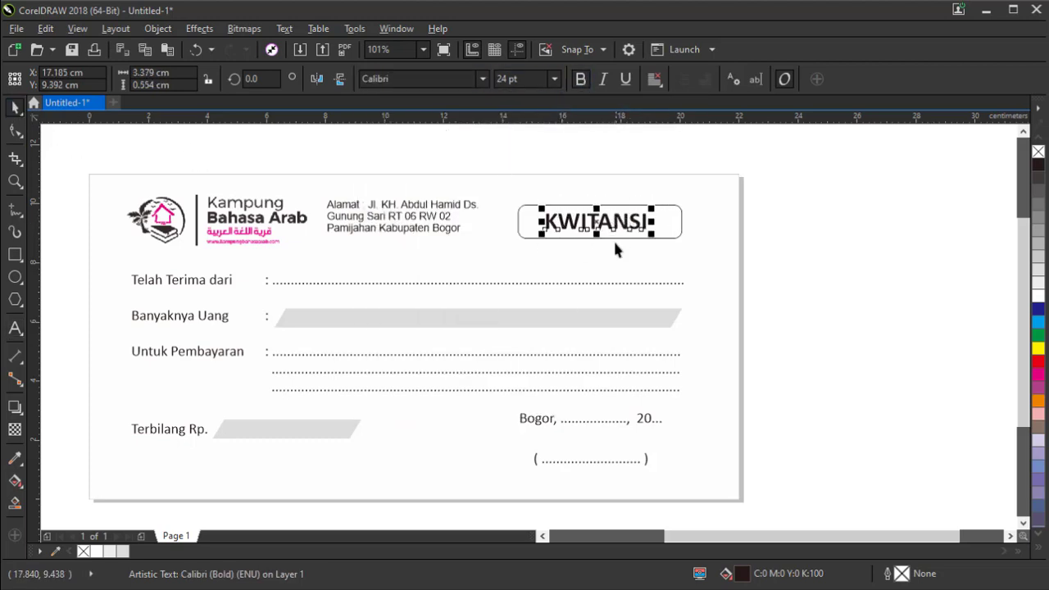
# Step: Centre the "KWITANSI" title horizontally within the rounded rectangle
pyautogui.press('shift')
pyautogui.keyDown('shift'); pyautogui.click(677, 236); pyautogui.keyUp('shift')
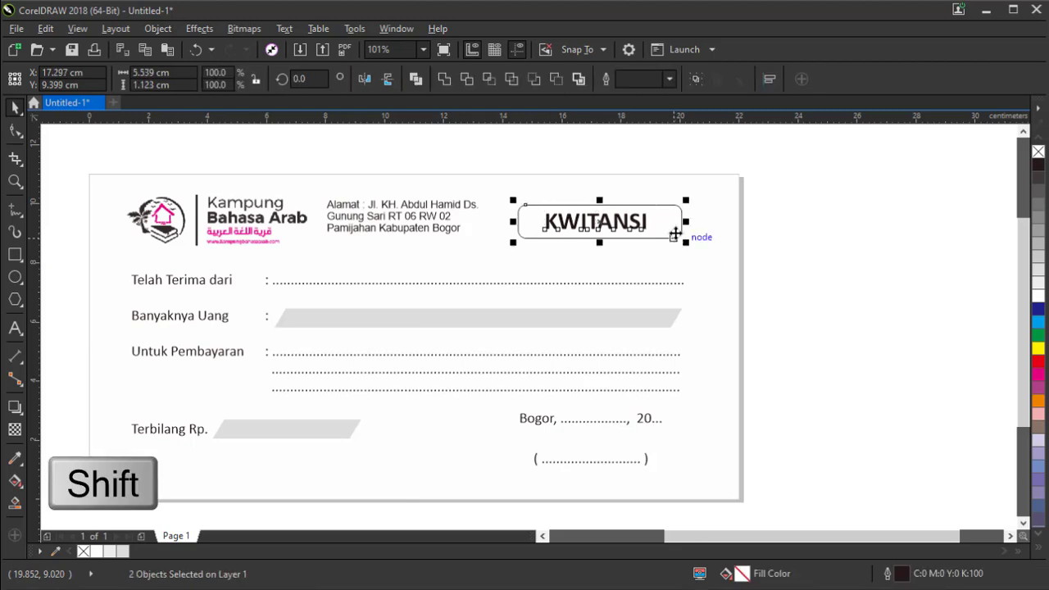
pyautogui.press('c')
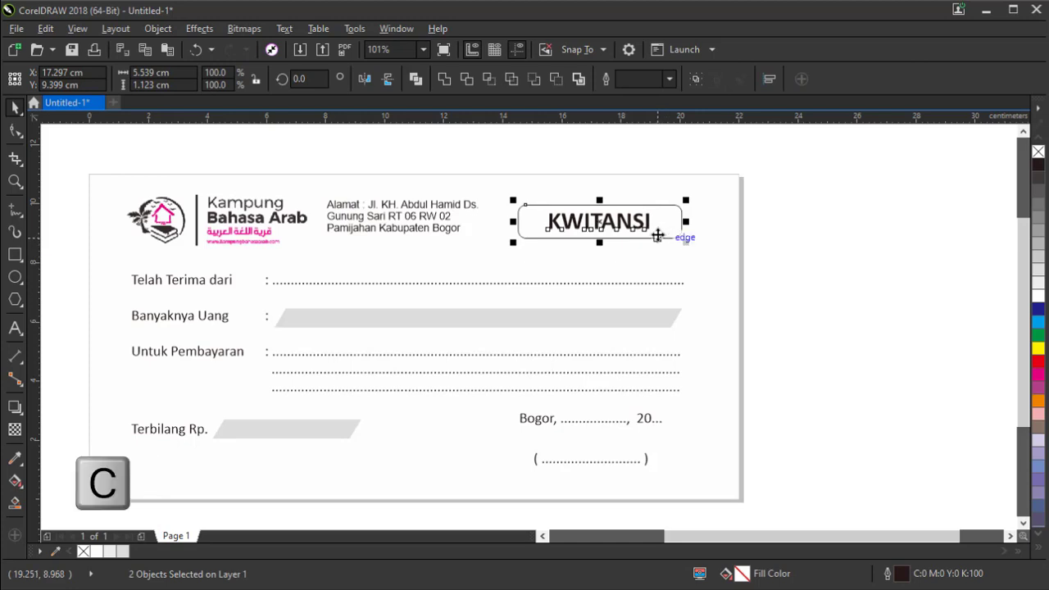
pyautogui.click(802, 218)
# Step: Set the outline width of the rounded rectangle around the title to 0.75 mm
pyautogui.click(676, 227)
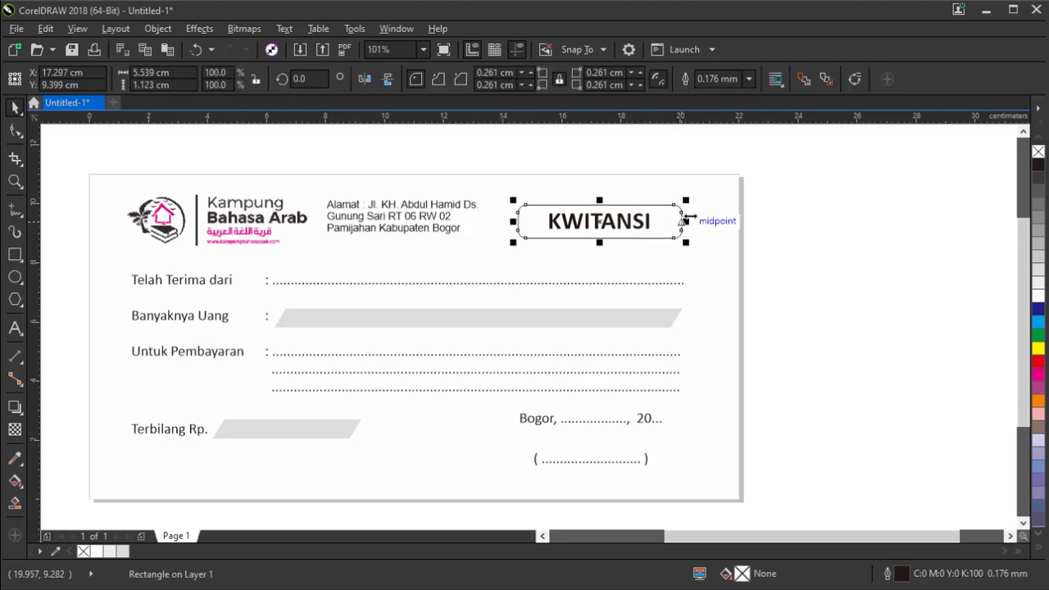
pyautogui.click(748, 78)
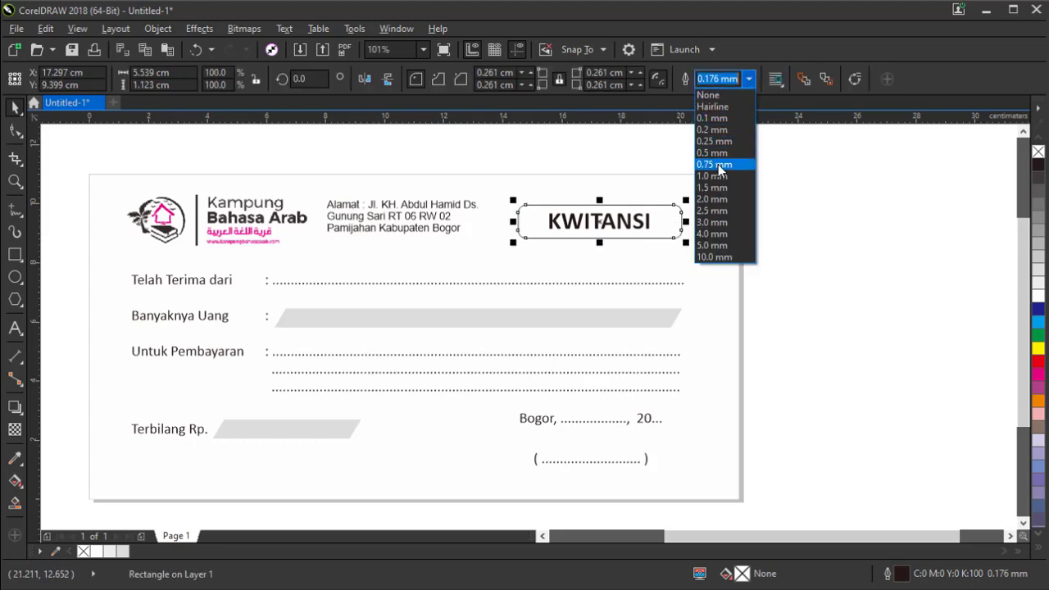
pyautogui.click(718, 164)
pyautogui.click(691, 210)
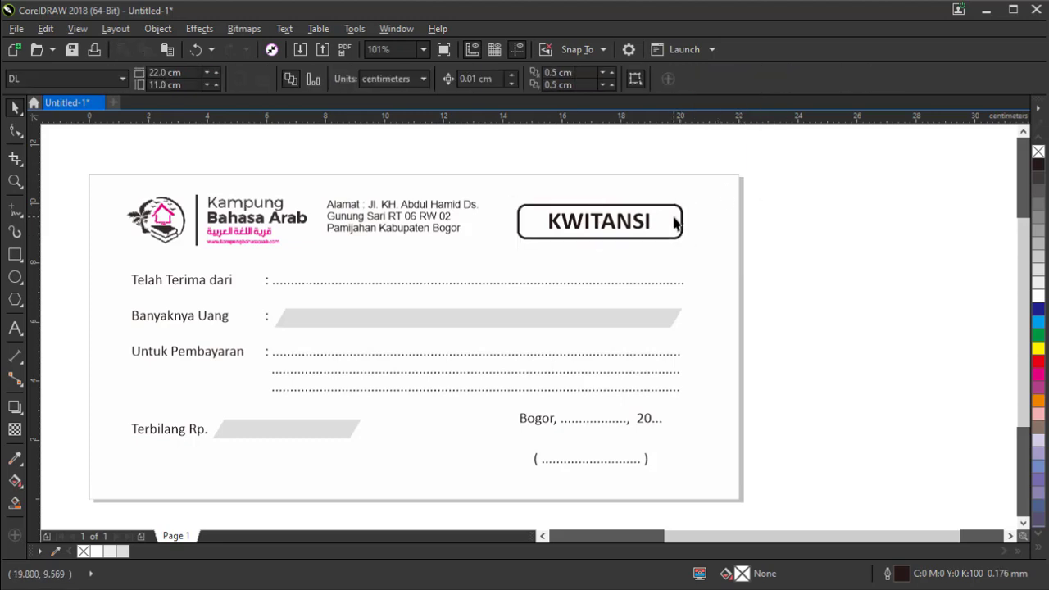
# Step: Narrow the rounded title rectangle to about 4.3 cm and align it, with "KWITANSI" centred inside, to the right end of the dotted lines
pyautogui.click(680, 222)
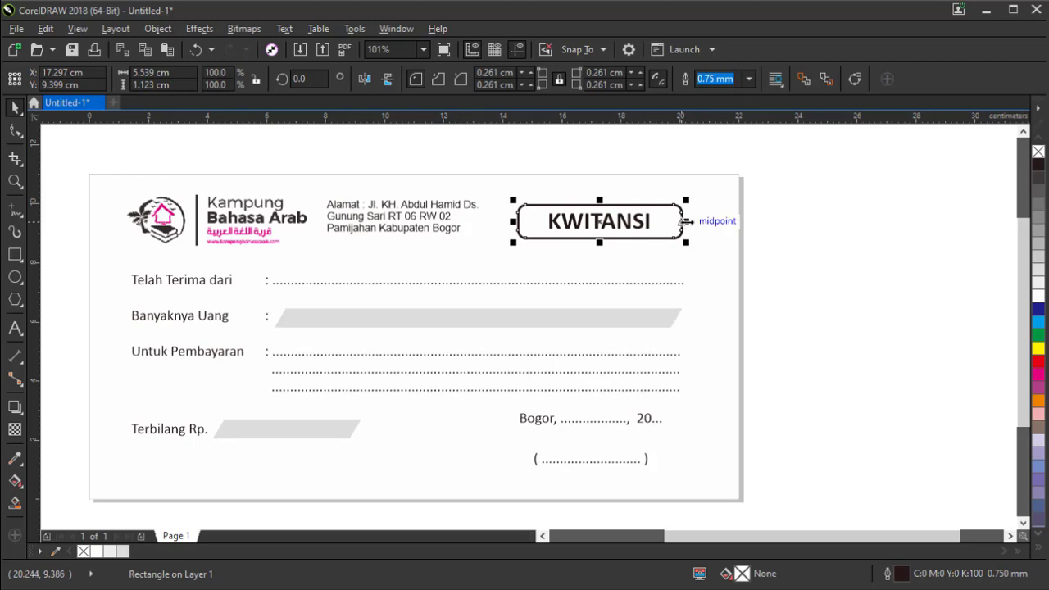
pyautogui.moveTo(685, 221); pyautogui.dragTo(668, 222)
pyautogui.click(799, 194)
pyautogui.moveTo(788, 164); pyautogui.dragTo(524, 247)
pyautogui.moveTo(584, 229); pyautogui.dragTo(599, 238)
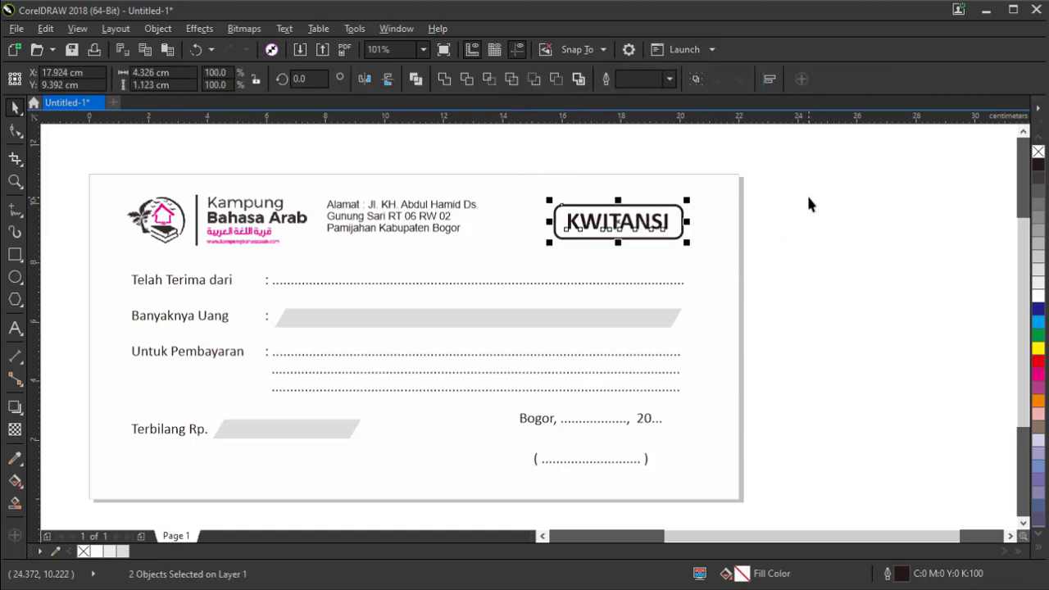
pyautogui.click(807, 201)
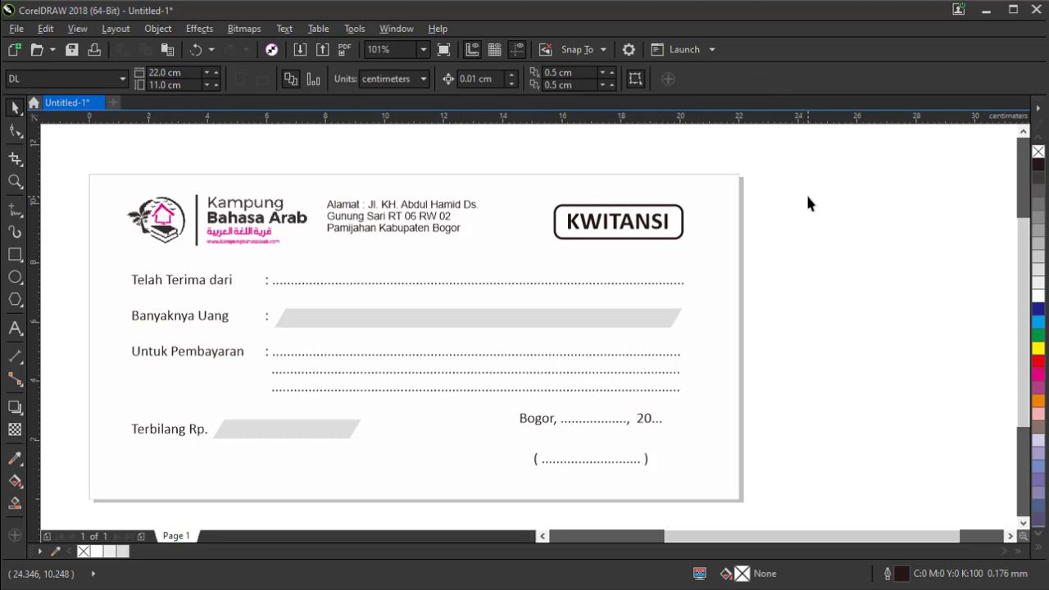
# Step: Add the text "No. : ......." and place it just below the rounded "KWITANSI" box
pyautogui.click(17, 328)
pyautogui.click(836, 250)
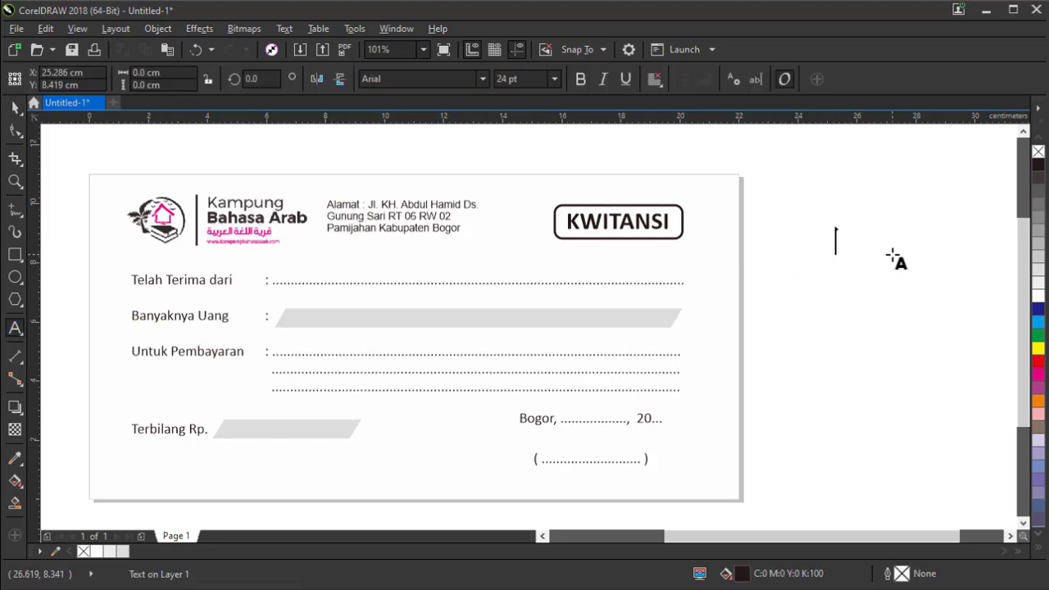
pyautogui.press('Escape')
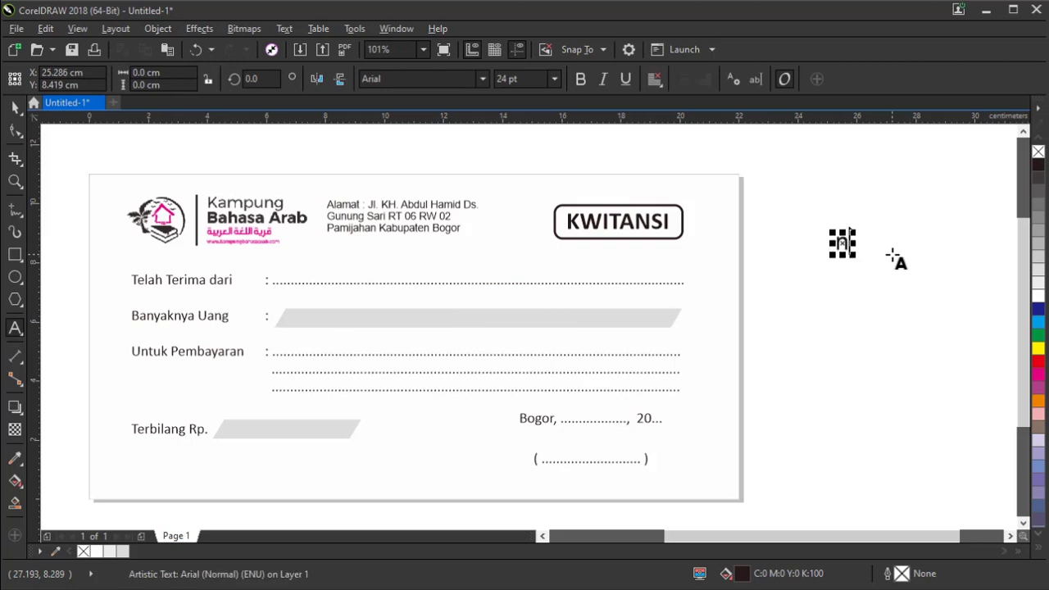
pyautogui.hotkey('ctrl', 'z')
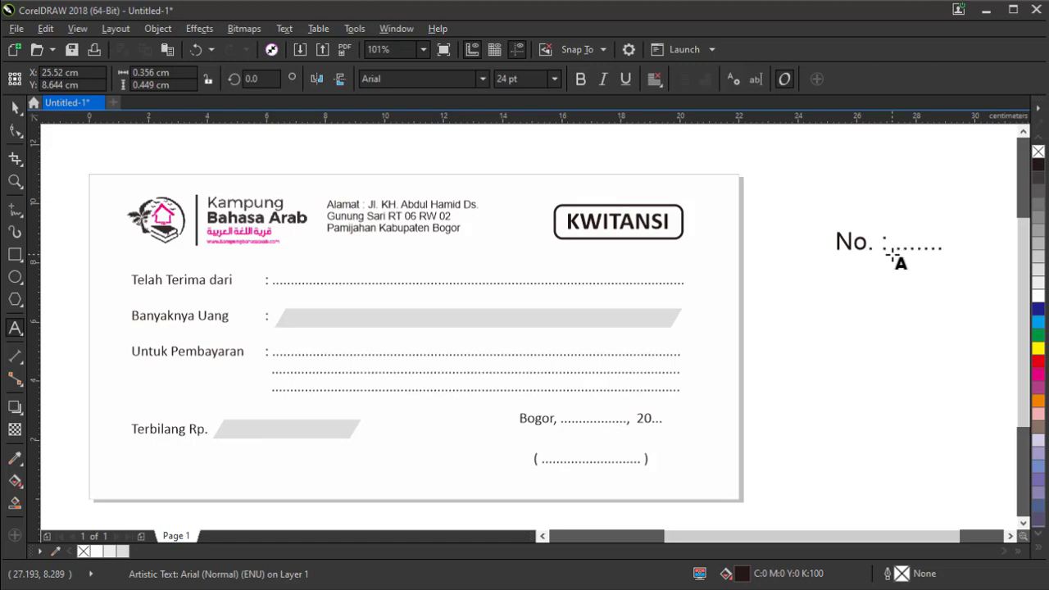
pyautogui.click(893, 257)
pyautogui.moveTo(839, 249); pyautogui.dragTo(578, 272)
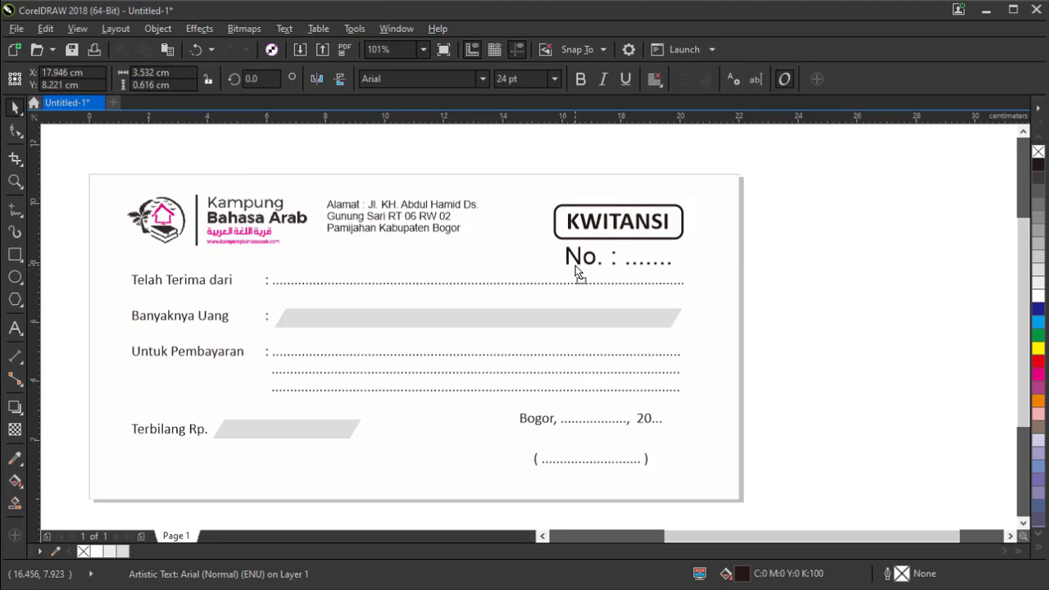
pyautogui.click(551, 81)
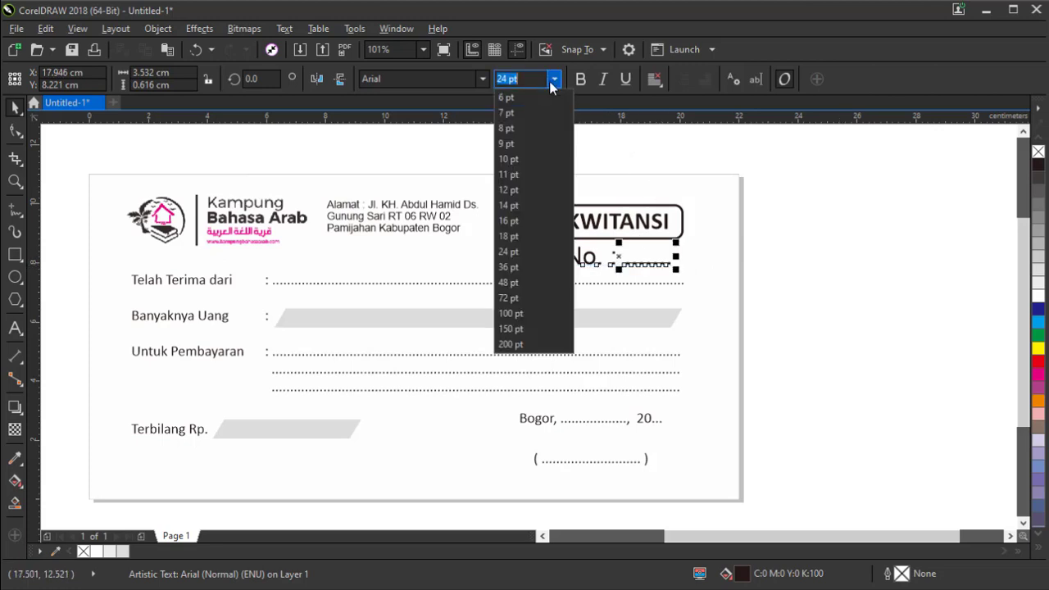
pyautogui.click(519, 141)
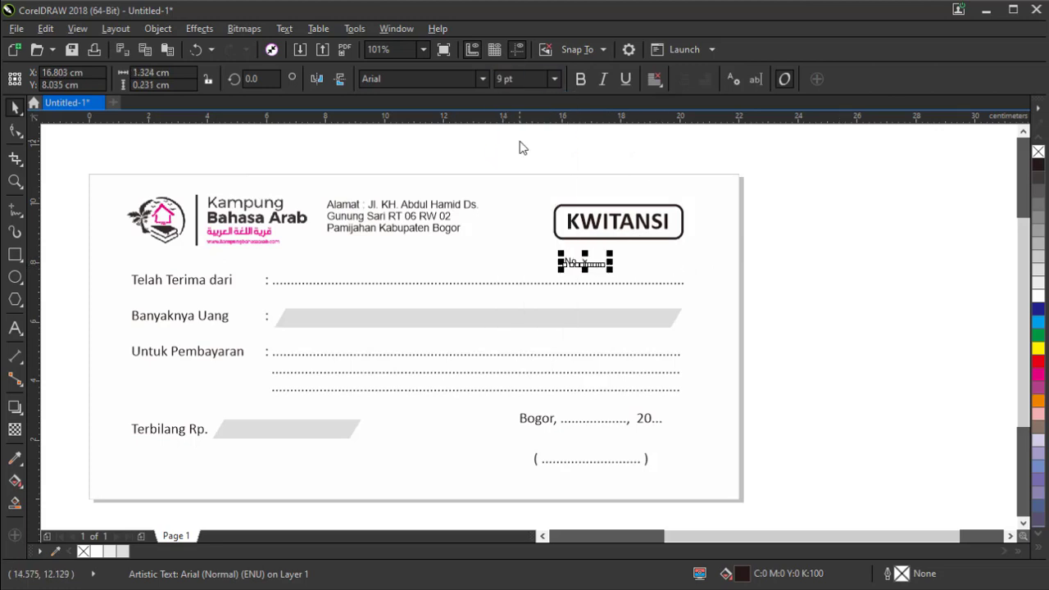
pyautogui.click(553, 80)
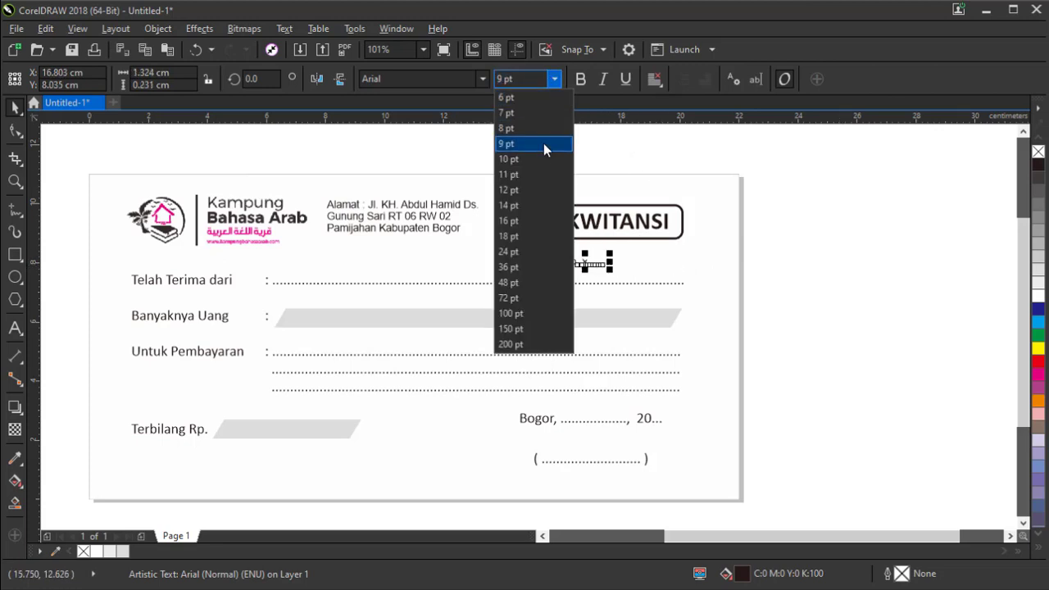
pyautogui.click(526, 205)
pyautogui.press('Escape')
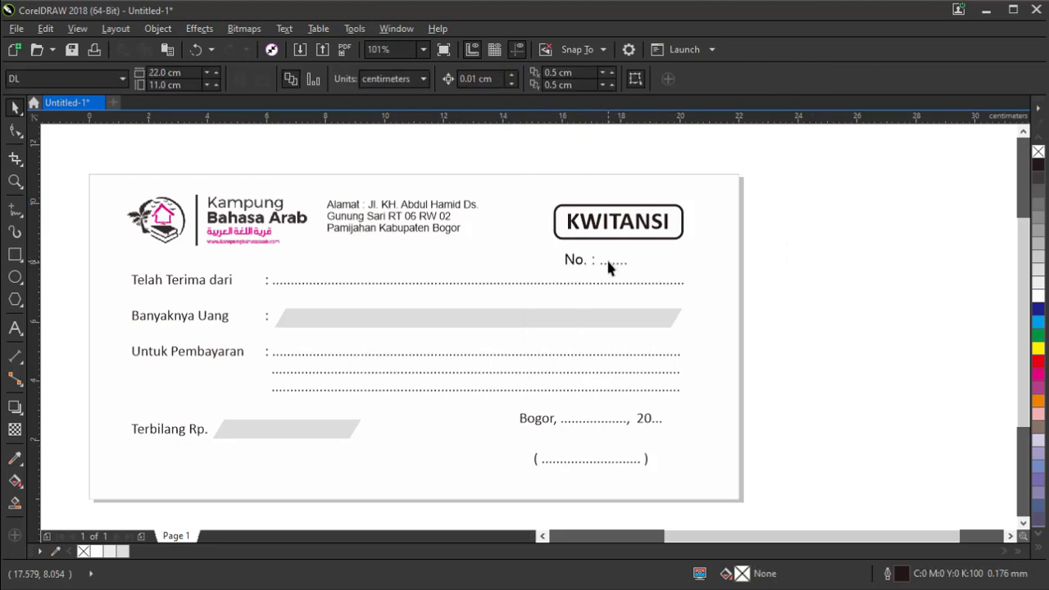
pyautogui.click(645, 266)
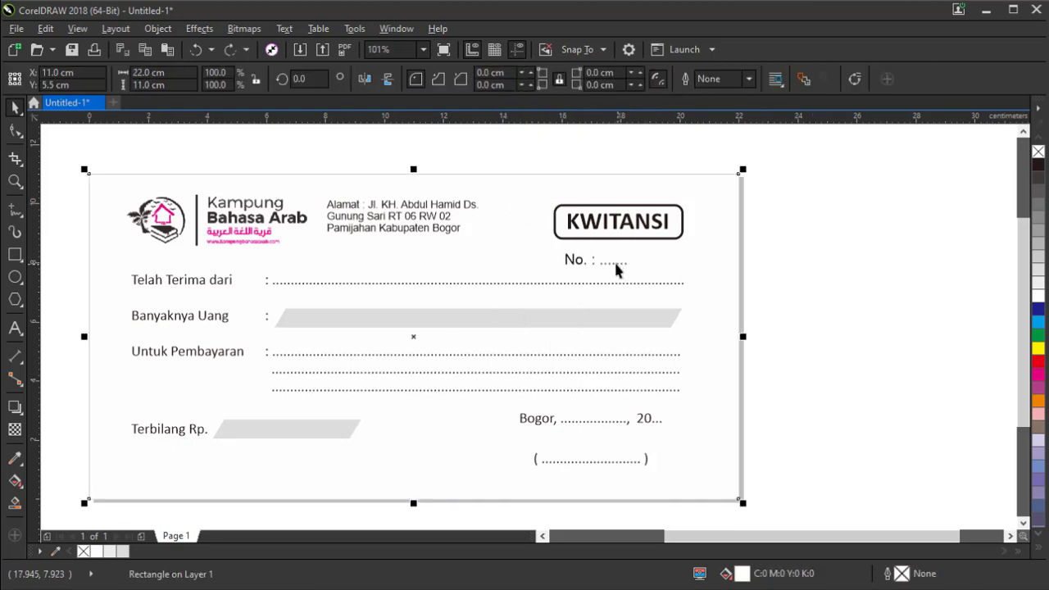
# Step: Set the font size of the "No. : ......." text to 14 pt
pyautogui.click(615, 262)
pyautogui.click(615, 263)
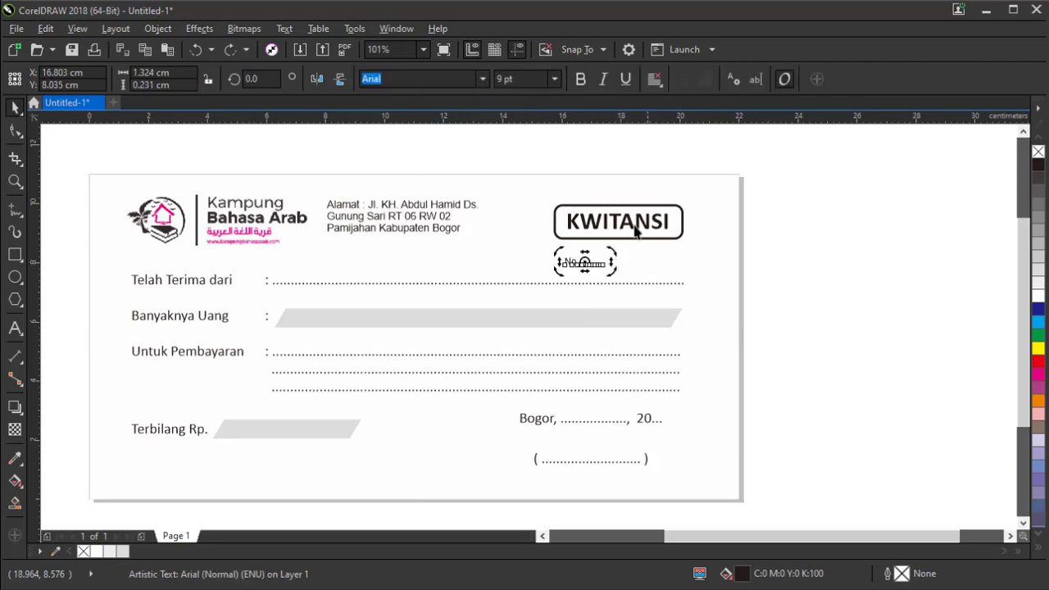
pyautogui.click(554, 78)
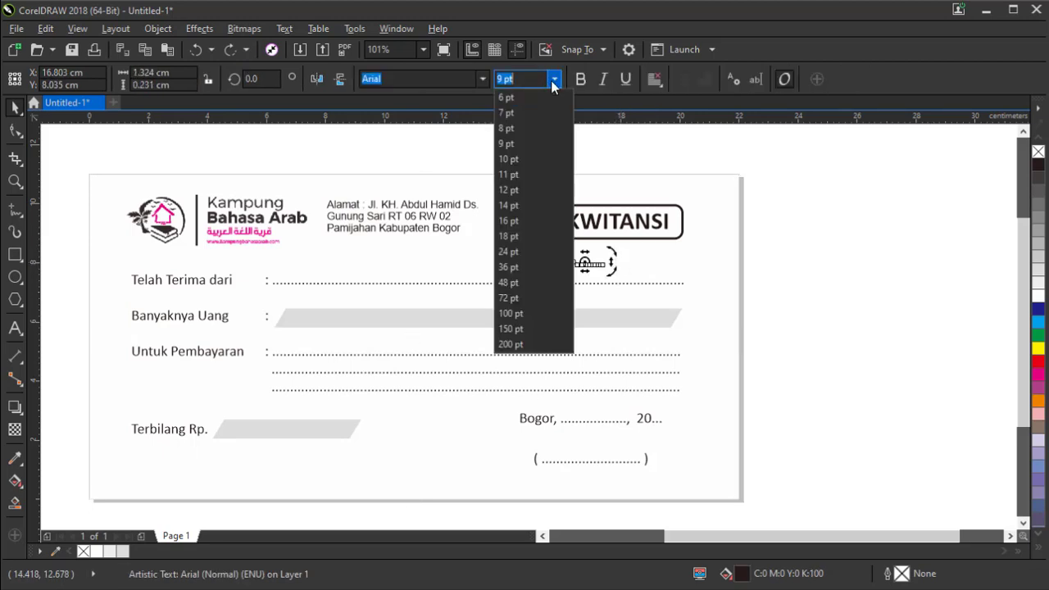
pyautogui.click(509, 204)
pyautogui.click(807, 239)
# Step: Try the "No. : ......." text below the address, and back beneath the title box, flush with its left edge
pyautogui.moveTo(575, 264); pyautogui.dragTo(337, 257)
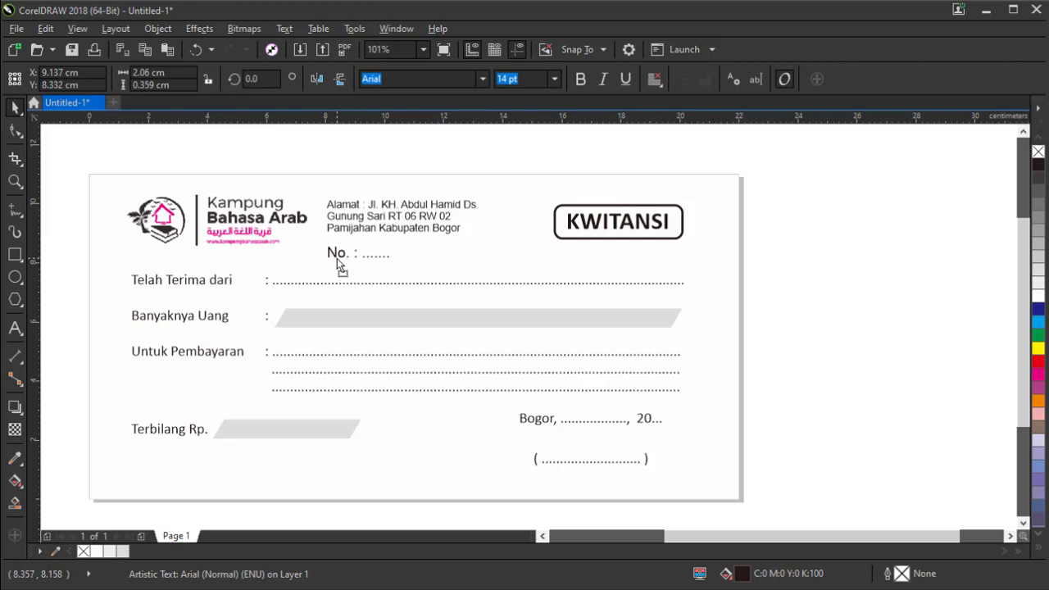
pyautogui.moveTo(339, 261); pyautogui.dragTo(566, 269)
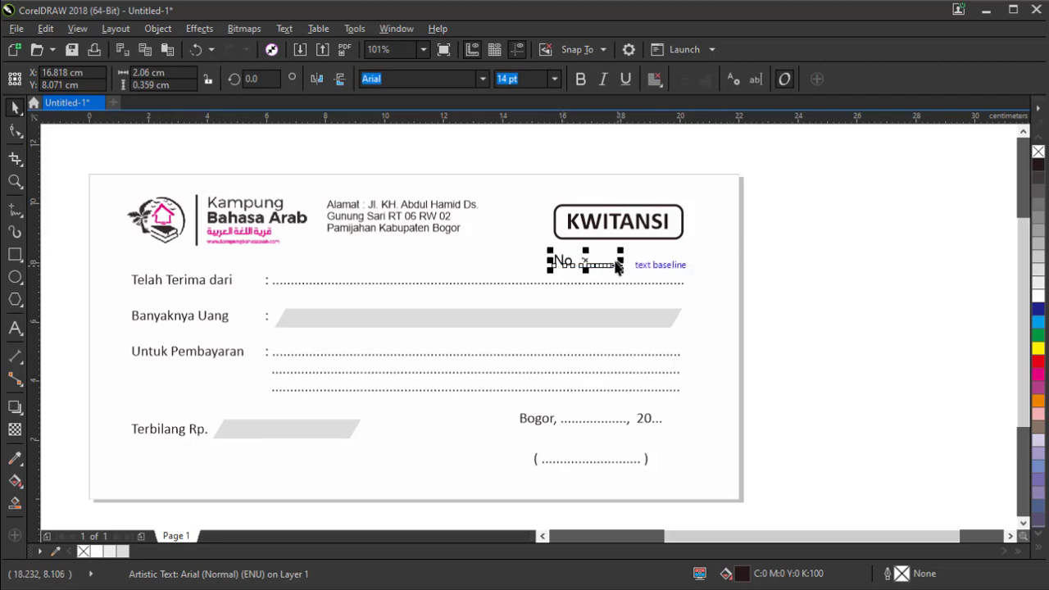
pyautogui.keyDown('shift'); pyautogui.click(565, 241); pyautogui.keyUp('shift')
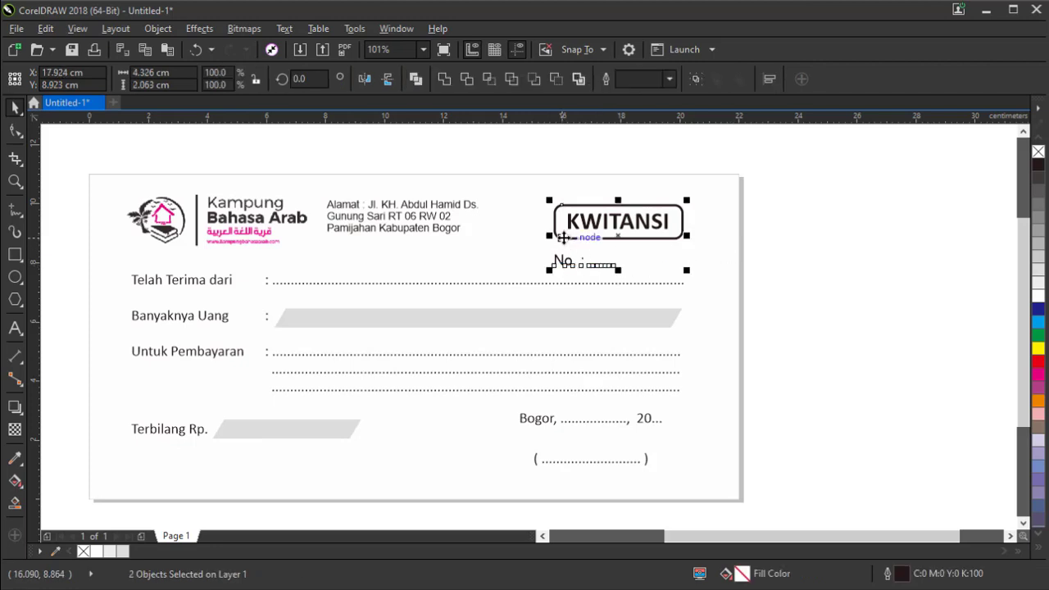
pyautogui.click(802, 239)
# Step: Move the "No. : ......." text flush with the right edge of the title box and make it bold
pyautogui.moveTo(557, 261); pyautogui.dragTo(625, 263)
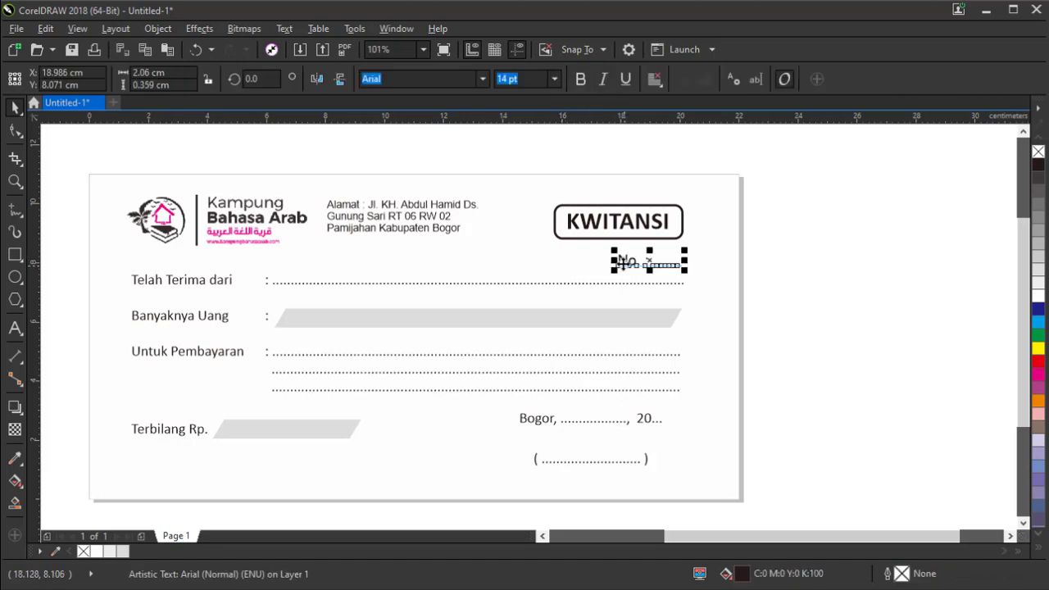
pyautogui.click(580, 78)
pyautogui.click(789, 215)
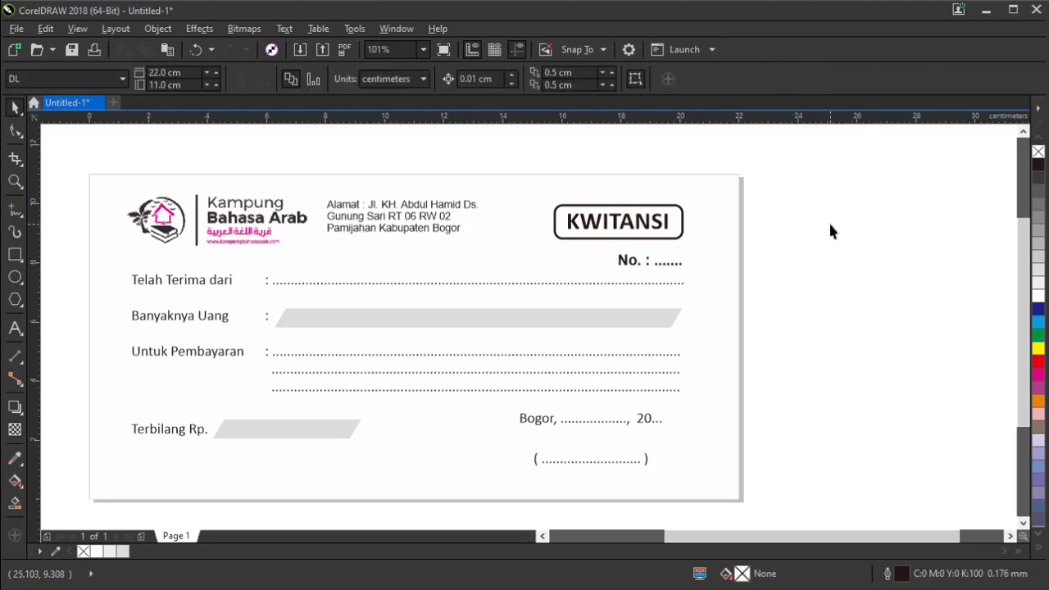
pyautogui.scroll(-3, 826, 229)
pyautogui.press('z')
pyautogui.moveTo(443, 193); pyautogui.dragTo(806, 366)
pyautogui.press('space')
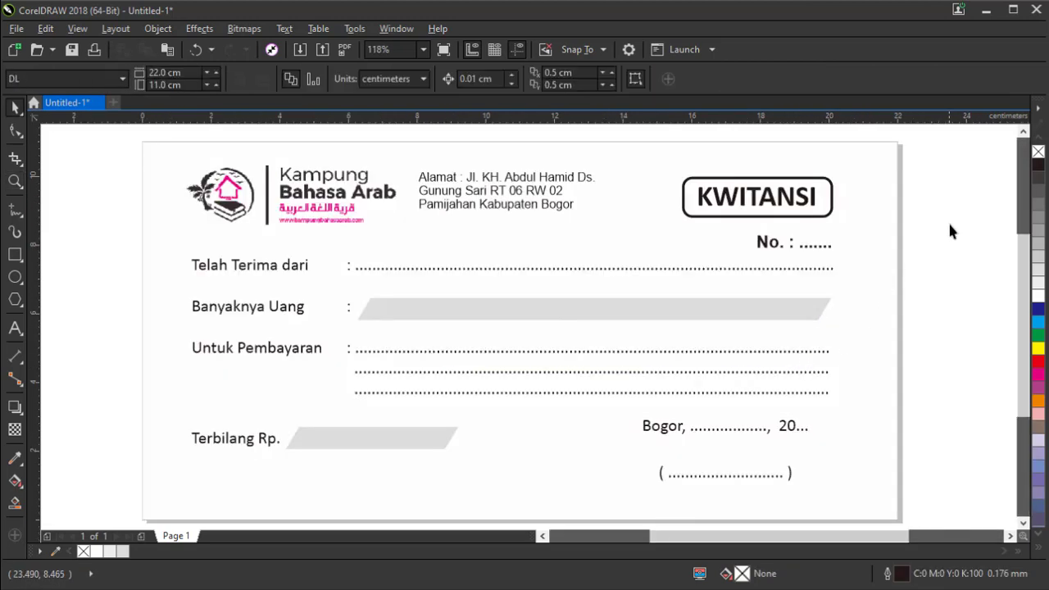